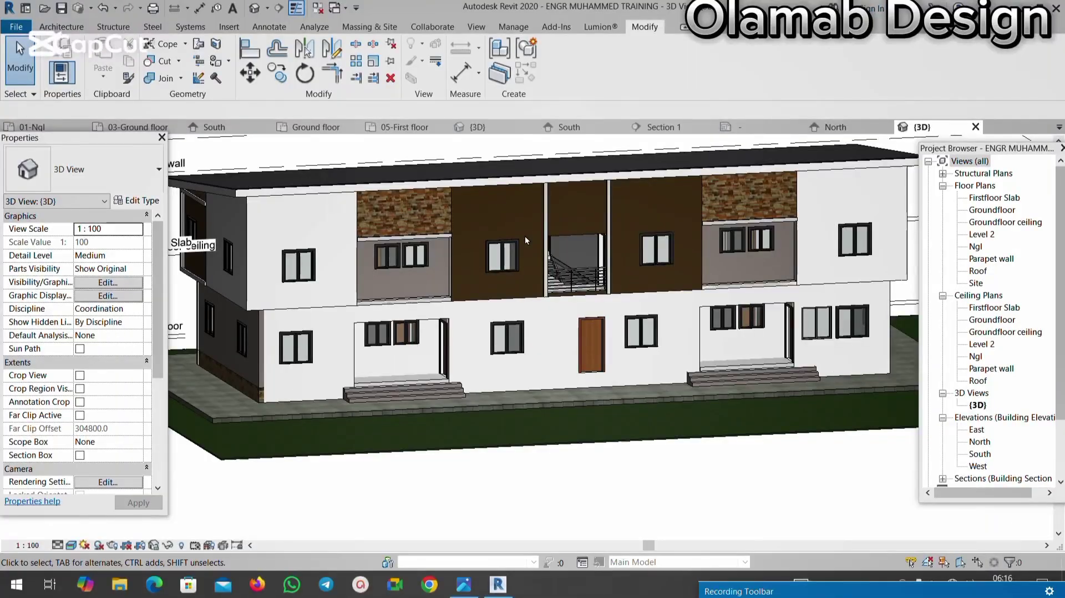
Step: Orbit around the building to check its side, rear, doors and stairs, then return to the front
scroll(548, 191, "up", 2)
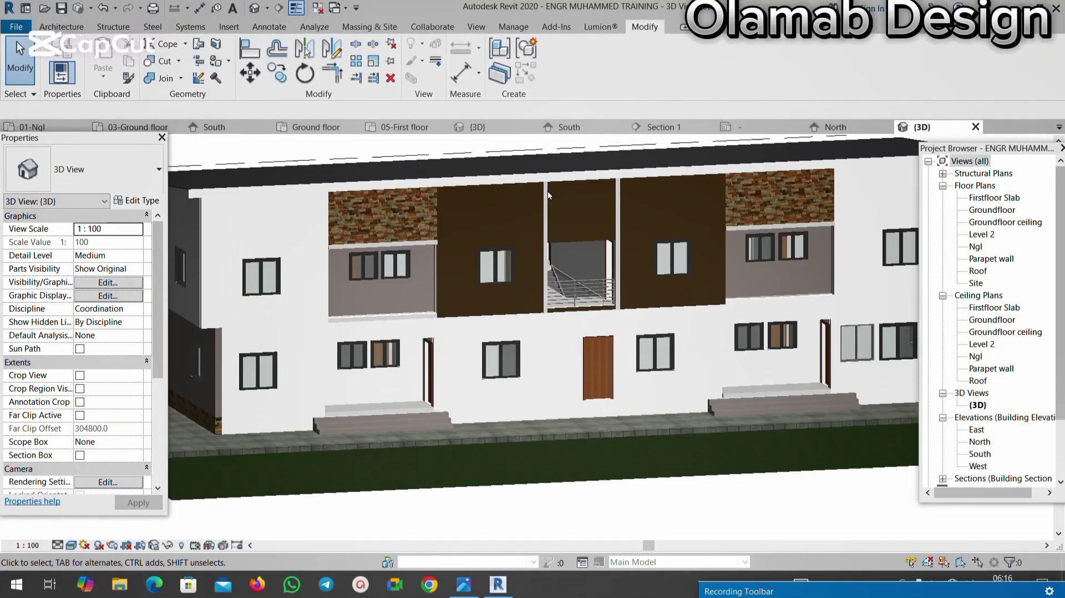
scroll(381, 277, "down", 2)
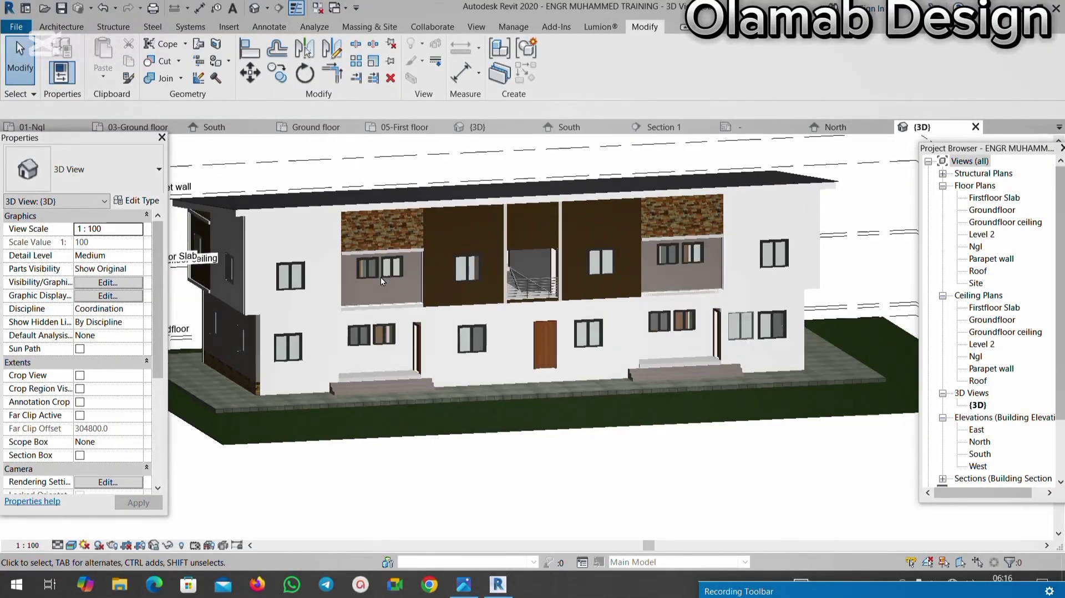
scroll(693, 237, "up", 3)
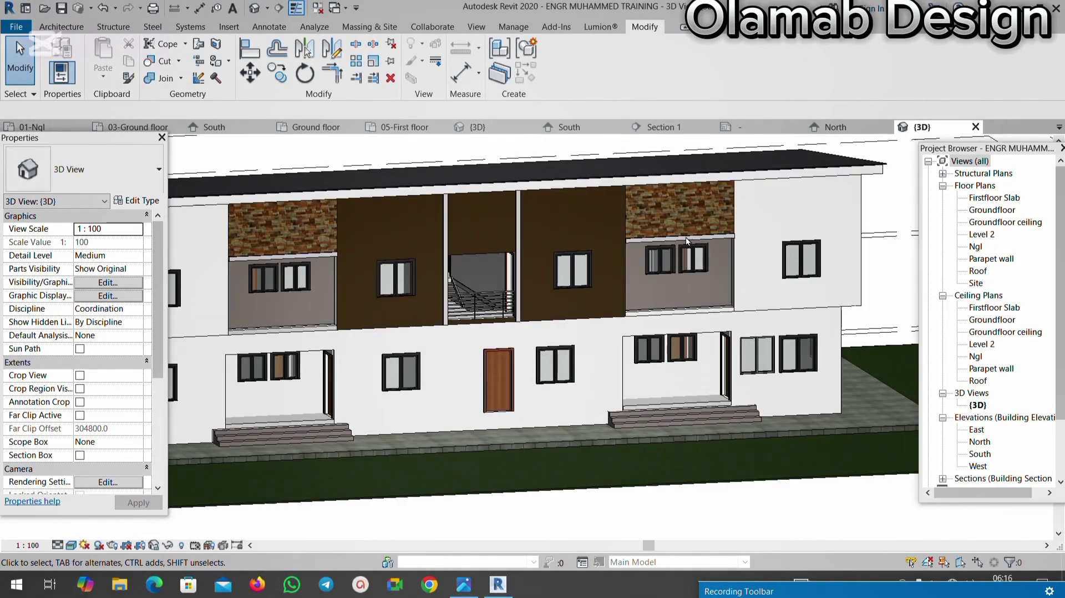
scroll(580, 236, "down", 2)
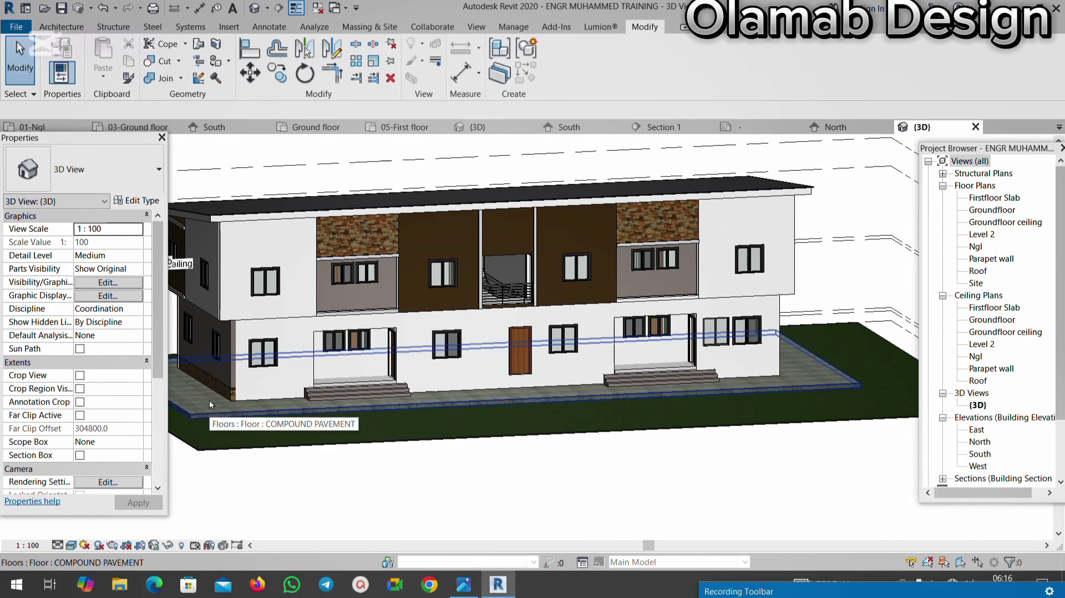
scroll(548, 244, "up", 2)
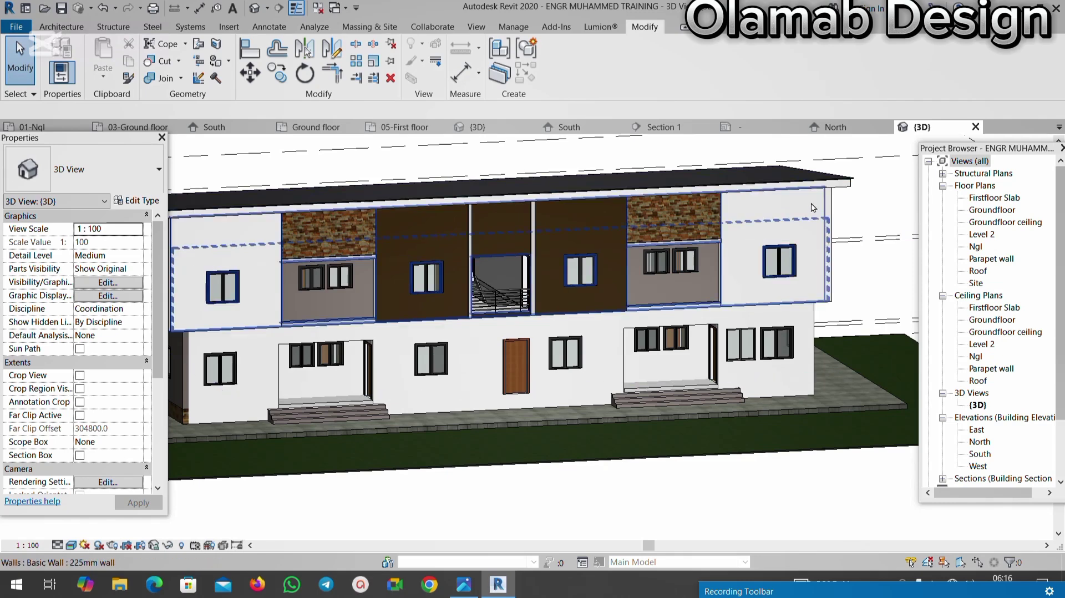
scroll(621, 231, "up", 2)
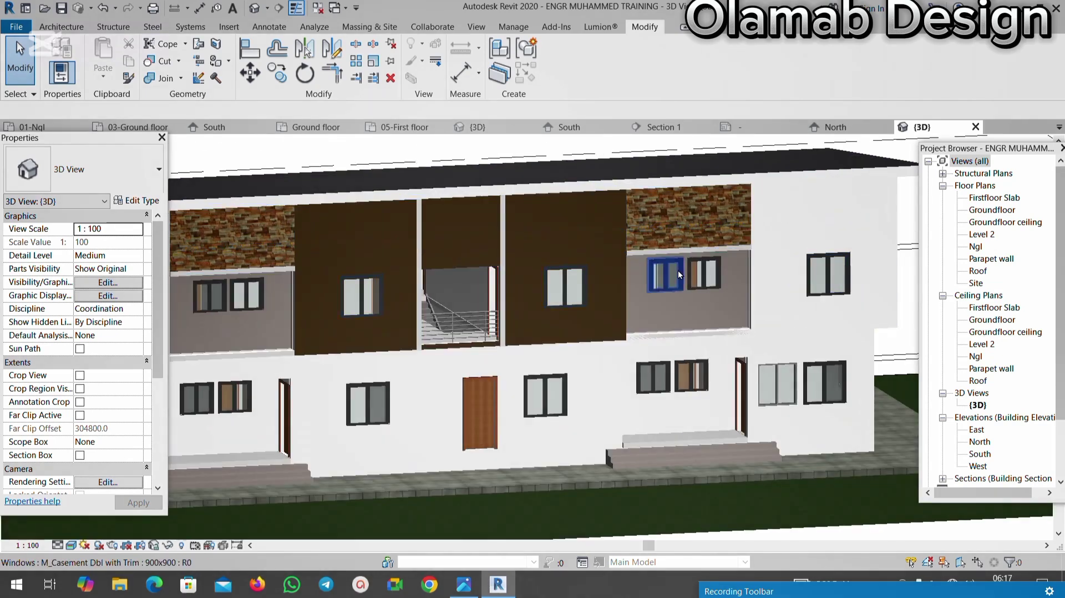
scroll(638, 216, "down", 3)
scroll(575, 231, "up", 3)
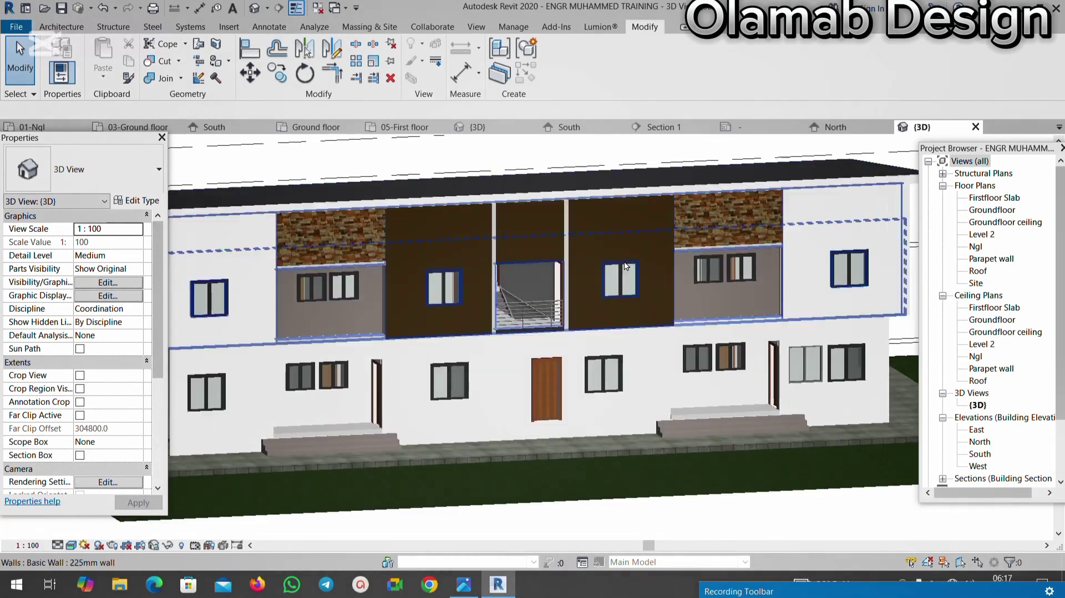
scroll(701, 284, "up", 2)
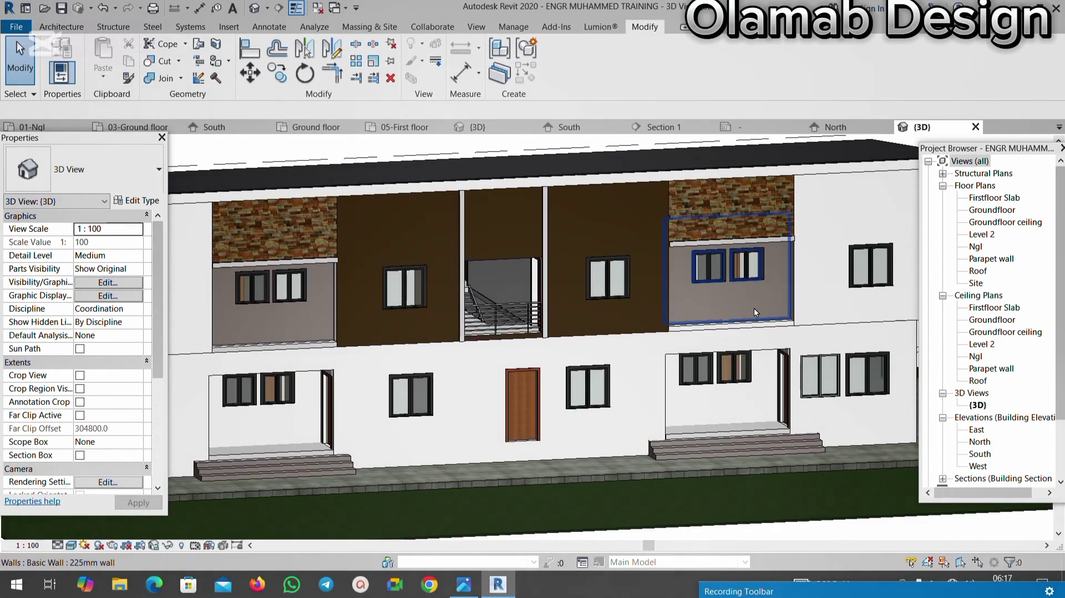
scroll(754, 308, "down", 3)
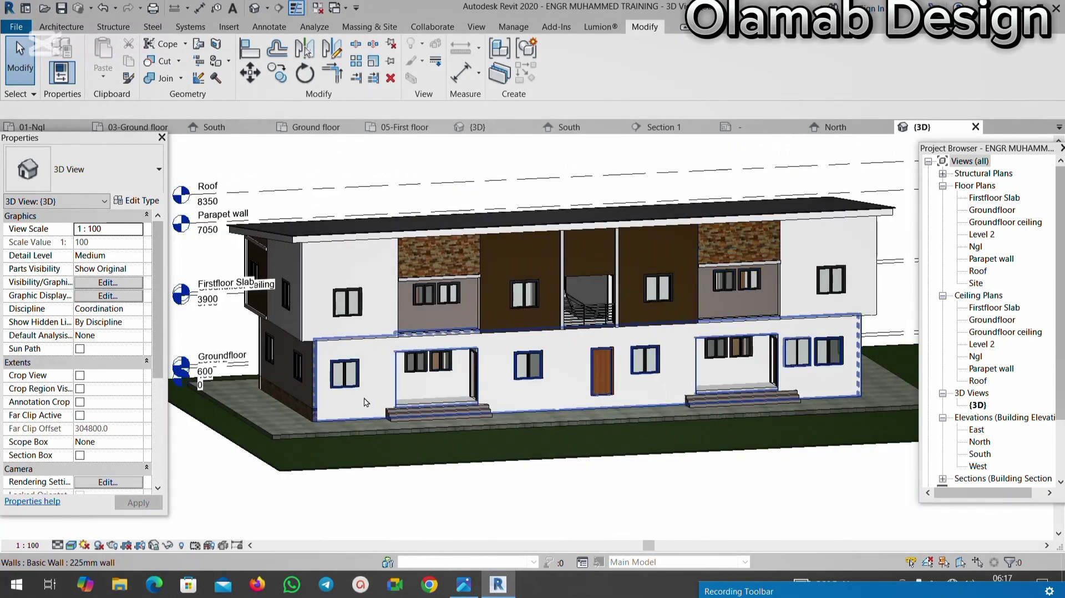
scroll(259, 411, "up", 2)
scroll(295, 399, "down", 3)
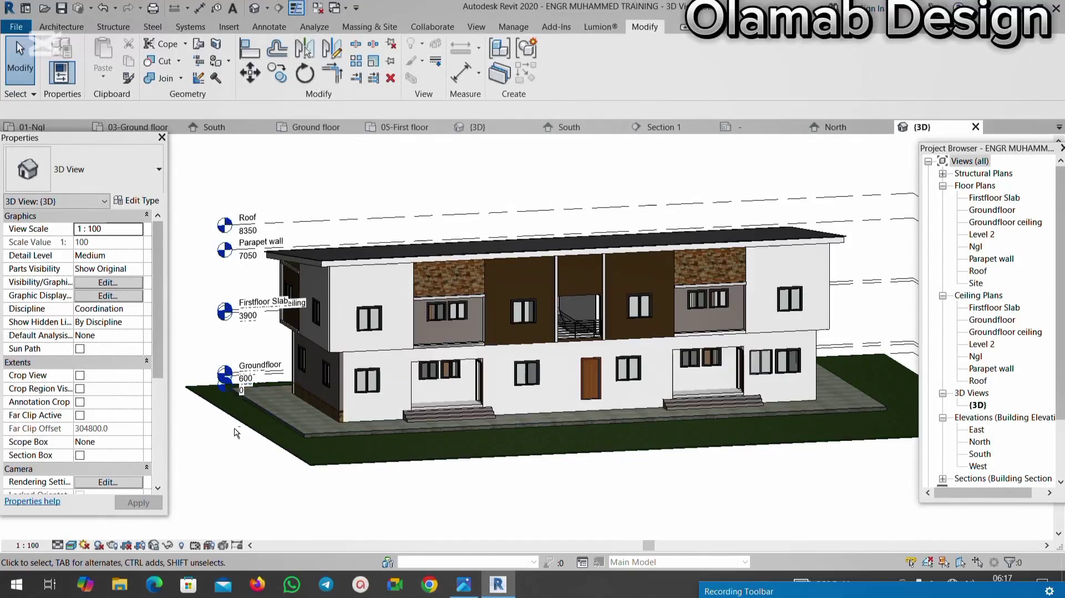
middle_click_drag(243, 408, 462, 417, "shift")
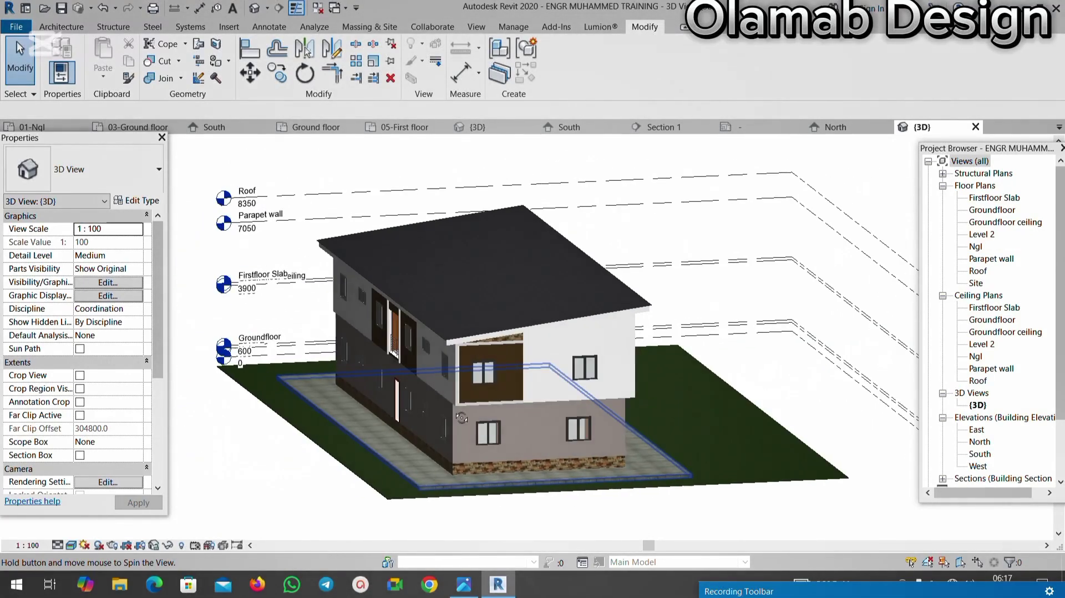
scroll(514, 438, "up", 4)
scroll(388, 414, "down", 4)
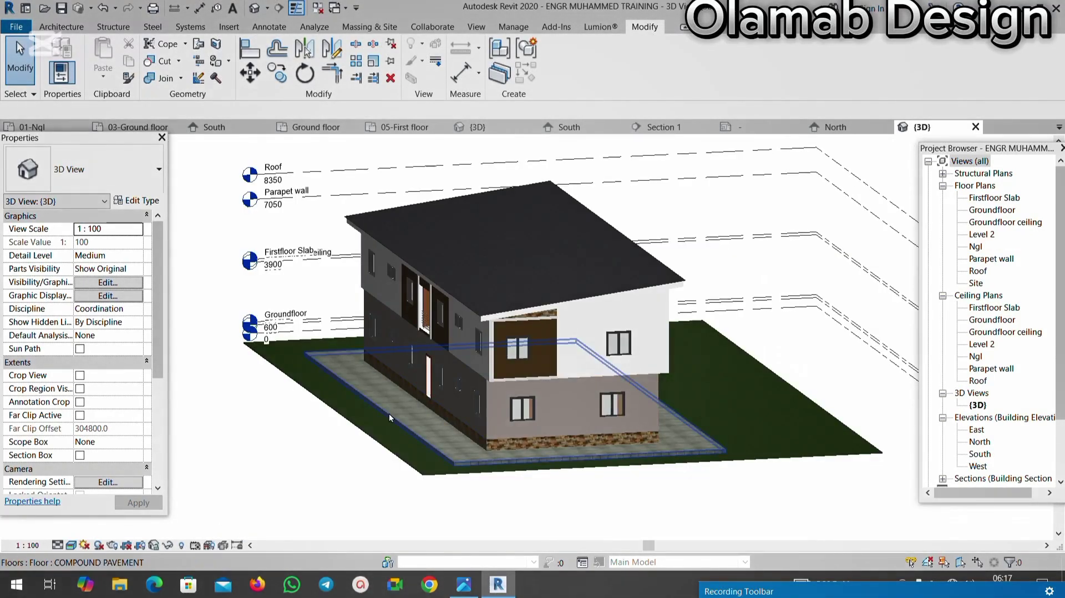
middle_click_drag(388, 413, 540, 424, "shift")
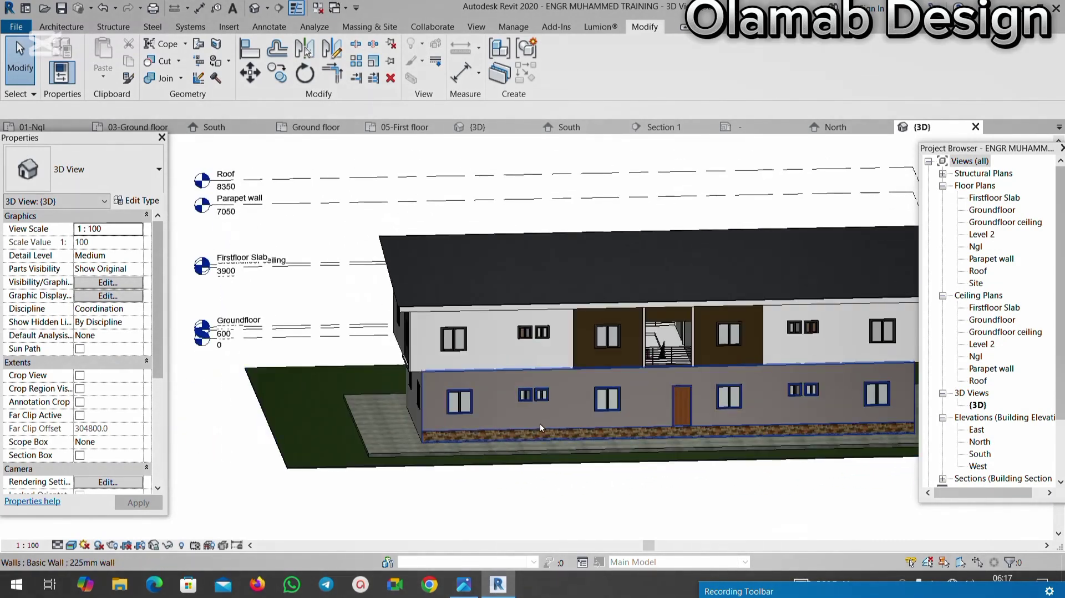
scroll(540, 424, "up", 5)
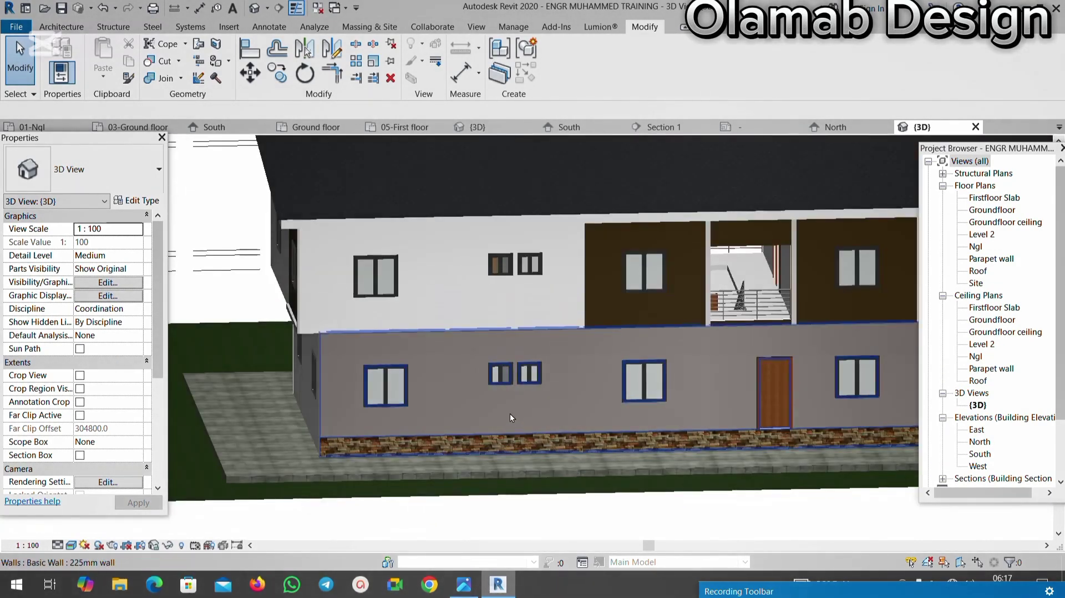
scroll(466, 372, "down", 5)
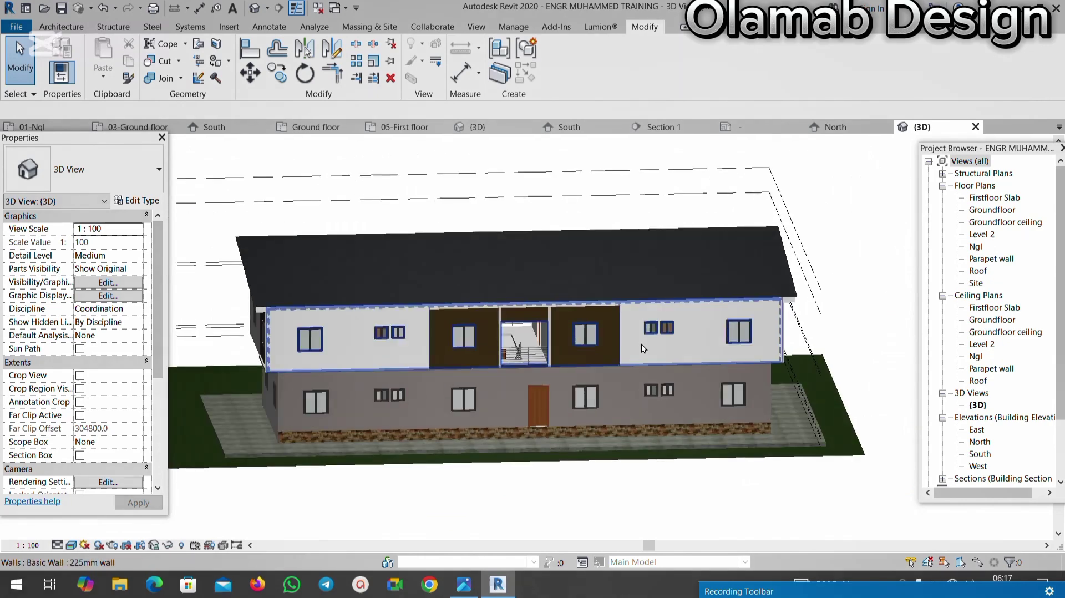
scroll(602, 345, "up", 3)
scroll(597, 301, "down", 2)
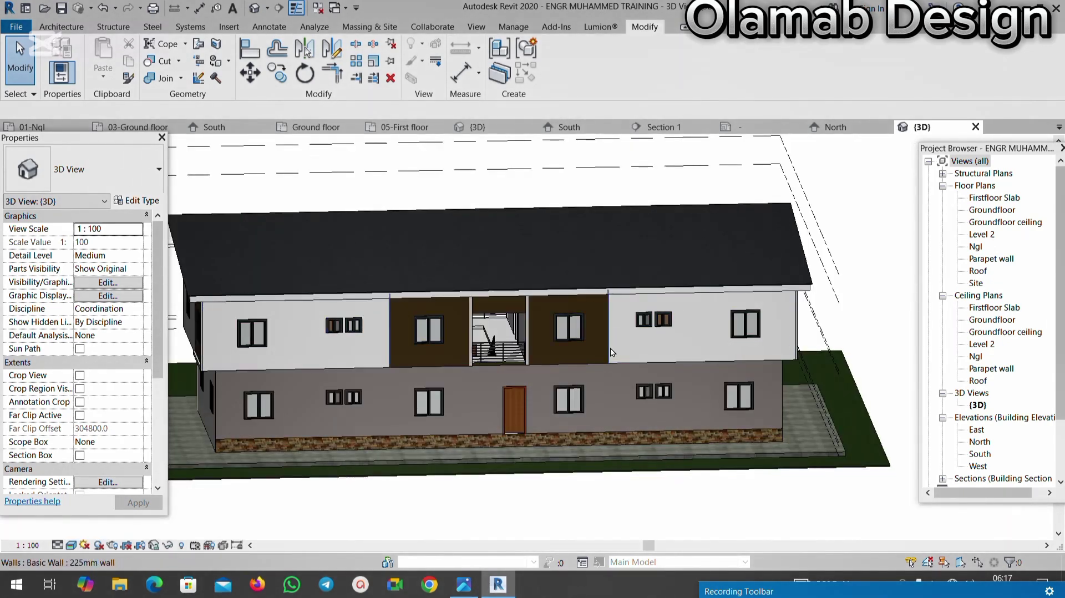
scroll(571, 353, "up", 2)
scroll(560, 354, "down", 3)
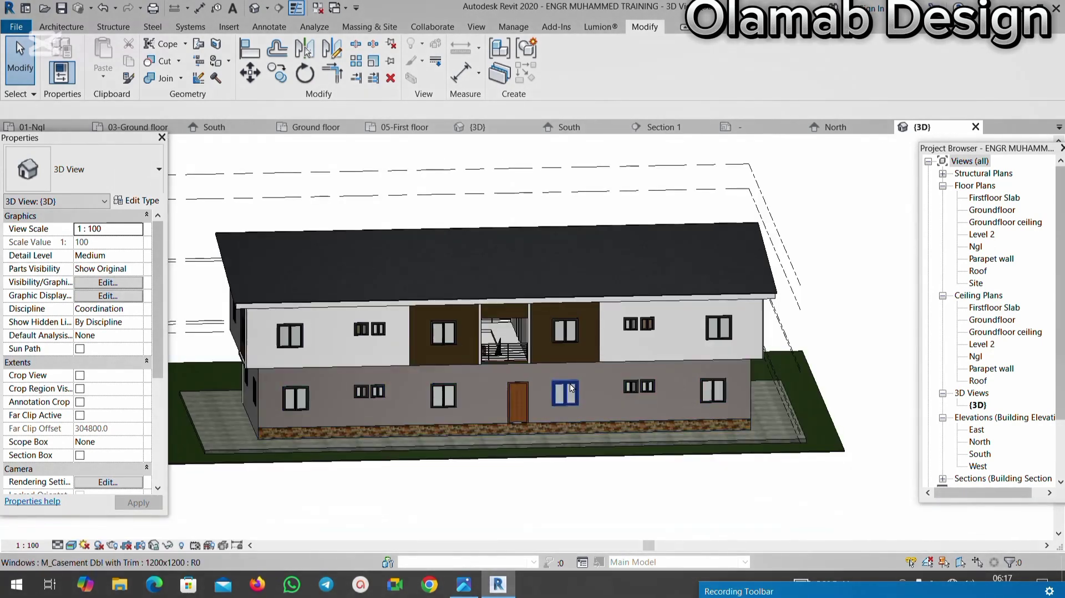
middle_click_drag(232, 429, 431, 430, "shift")
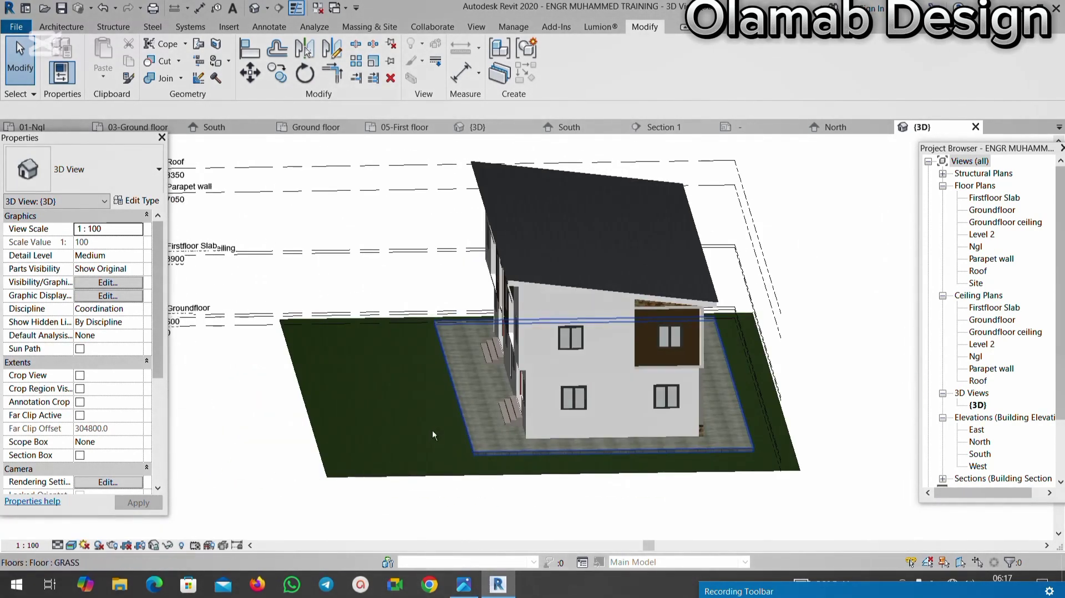
scroll(555, 409, "up", 1)
scroll(588, 425, "up", 1)
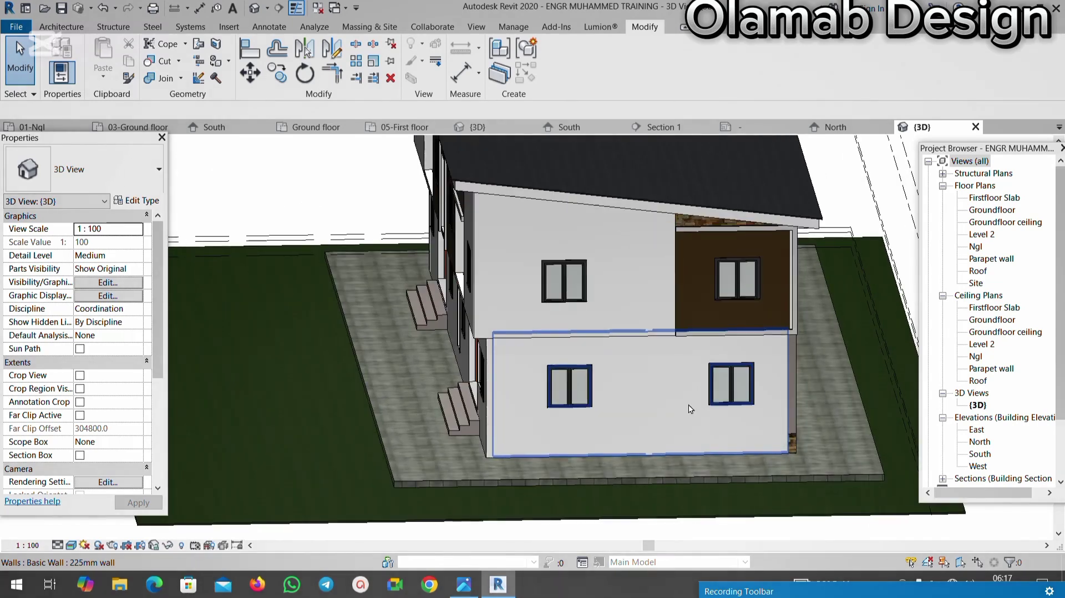
scroll(610, 436, "down", 1)
middle_click_drag(621, 438, 838, 402, "shift")
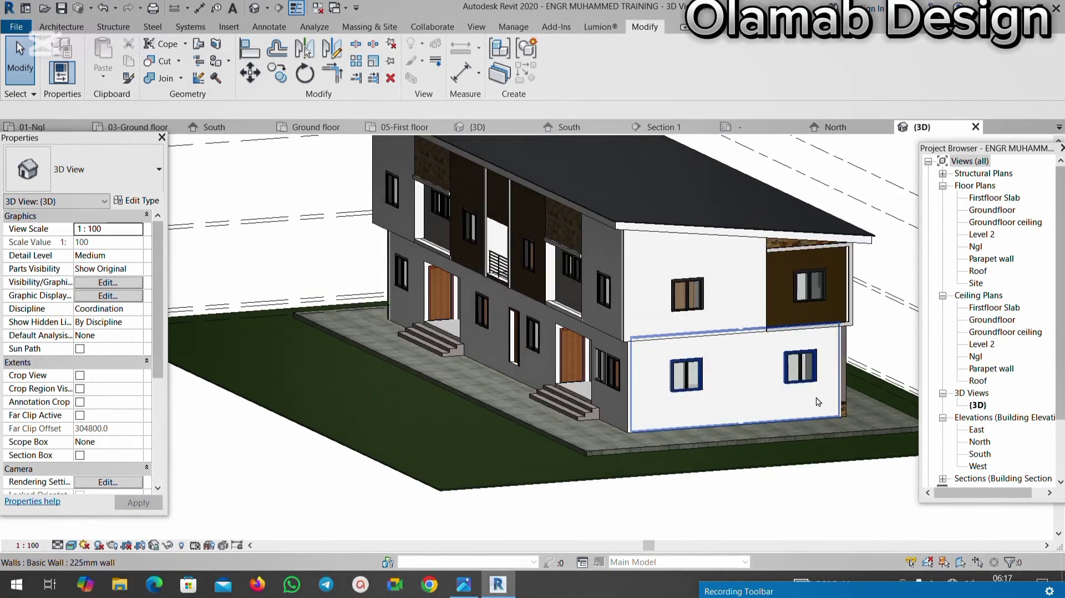
scroll(843, 401, "up", 1)
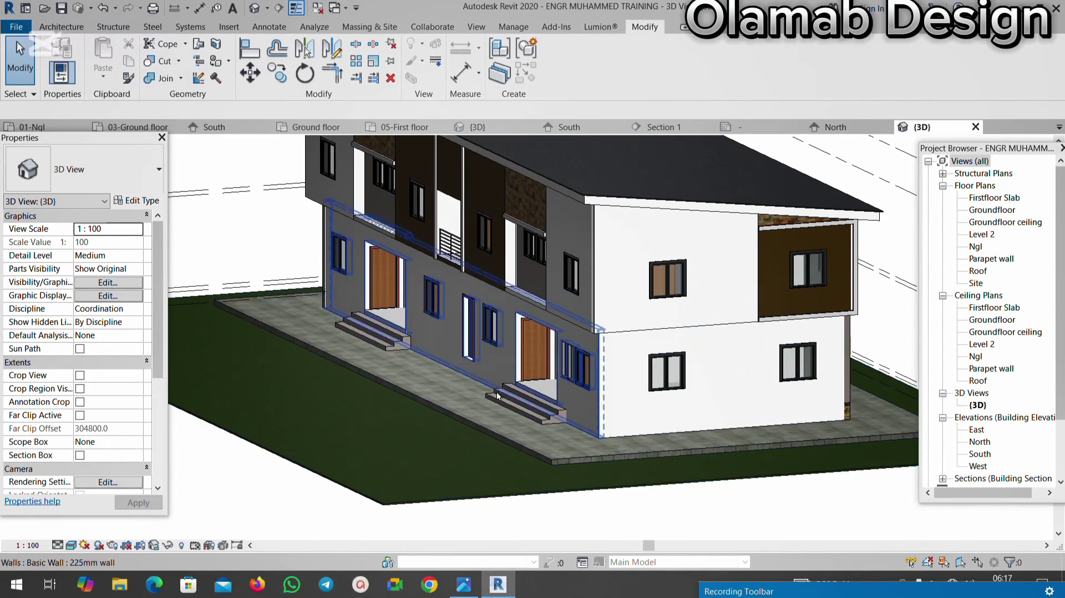
scroll(410, 443, "down", 3)
middle_click_drag(411, 443, 371, 393, "shift")
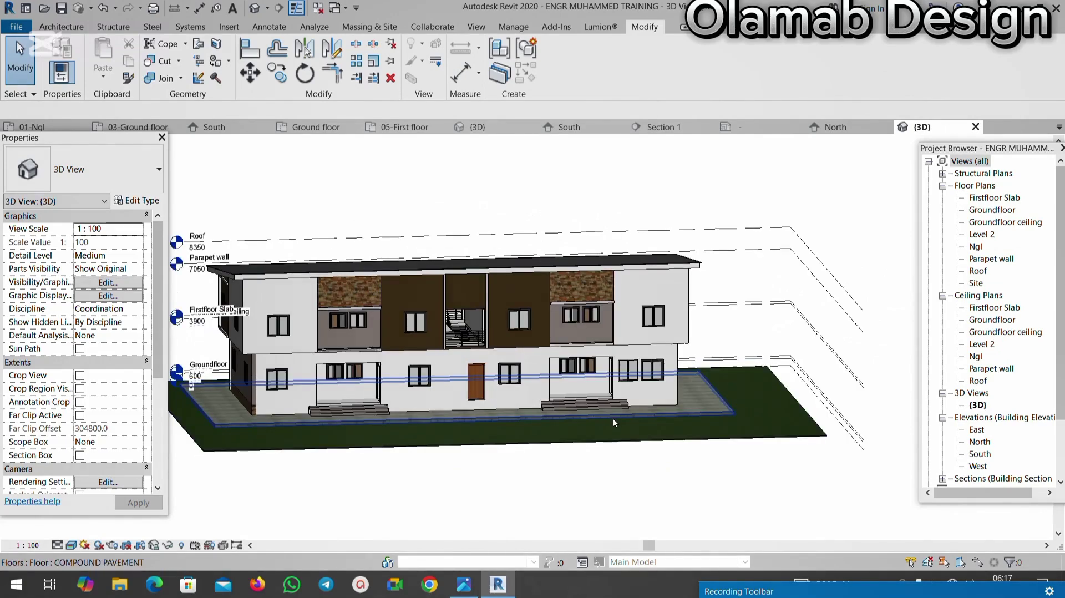
scroll(370, 394, "up", 3)
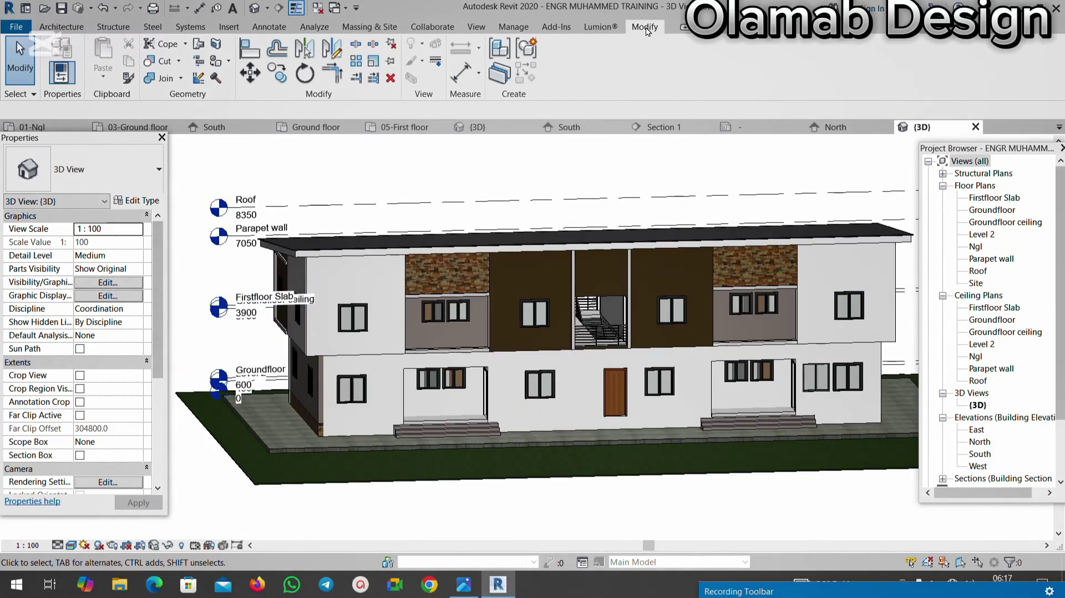
Step: Split Face the ground-floor front wall, sketching a horizontal 3650 line from the corner toward the steps
left_click(215, 44)
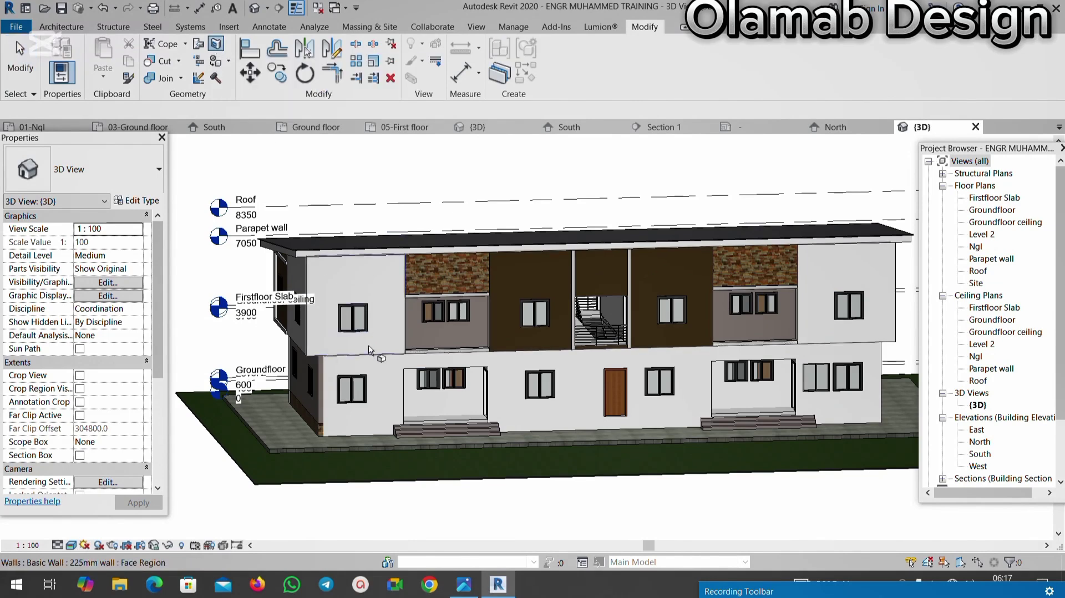
scroll(387, 415, "up", 4)
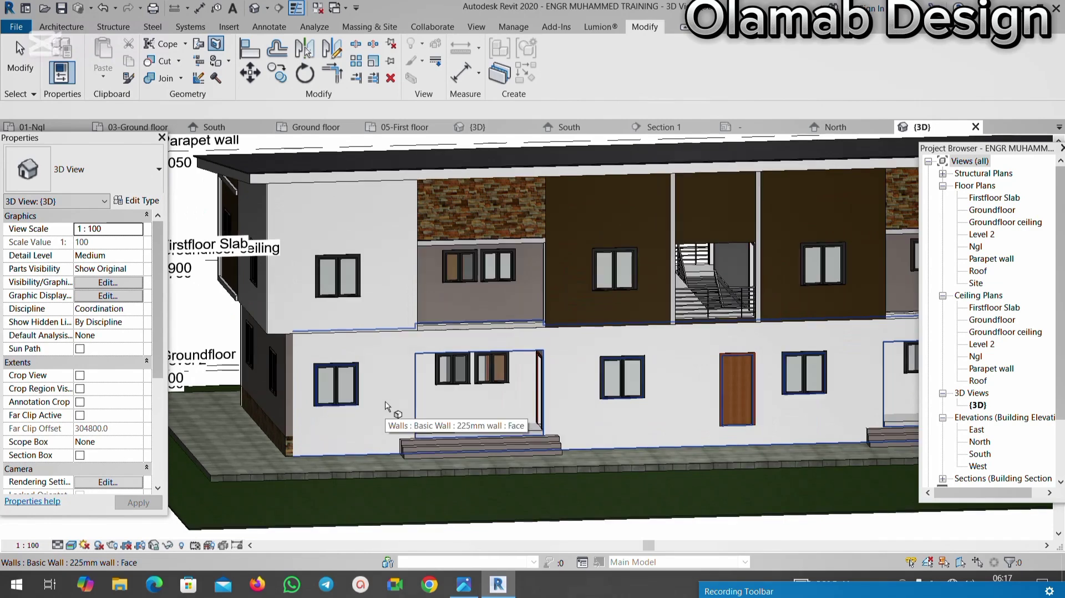
scroll(526, 403, "down", 3)
scroll(526, 403, "up", 3)
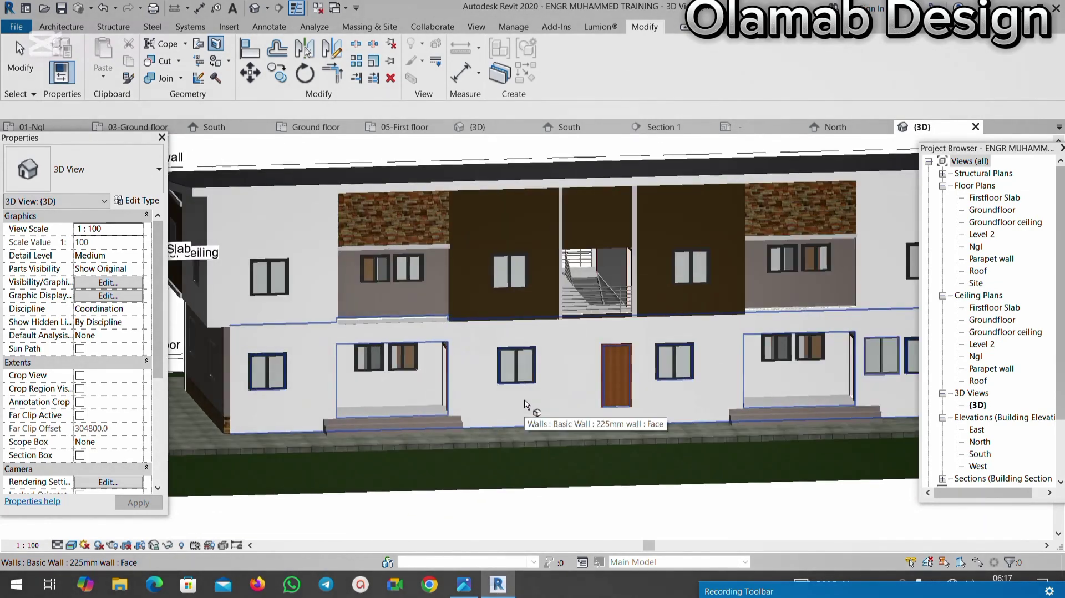
left_click(573, 396)
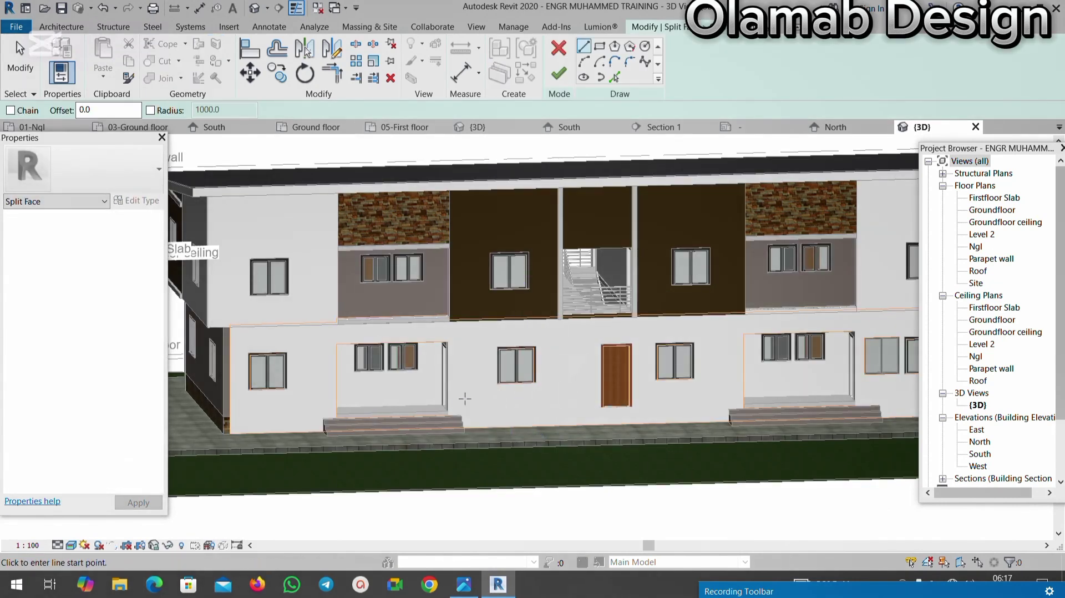
scroll(465, 399, "down", 3)
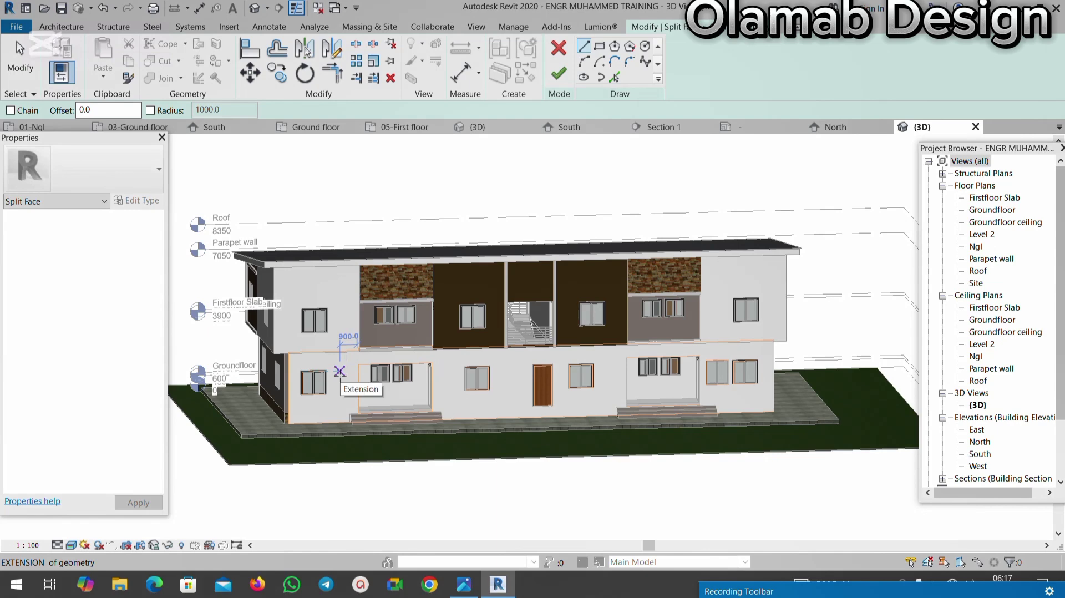
scroll(325, 393, "up", 1)
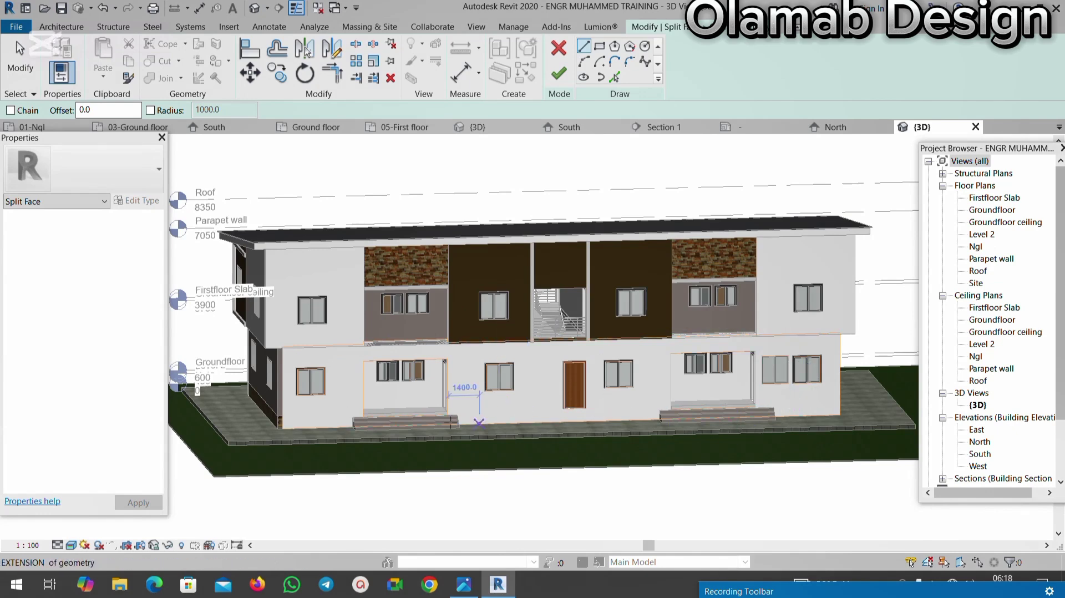
scroll(280, 383, "down", 1)
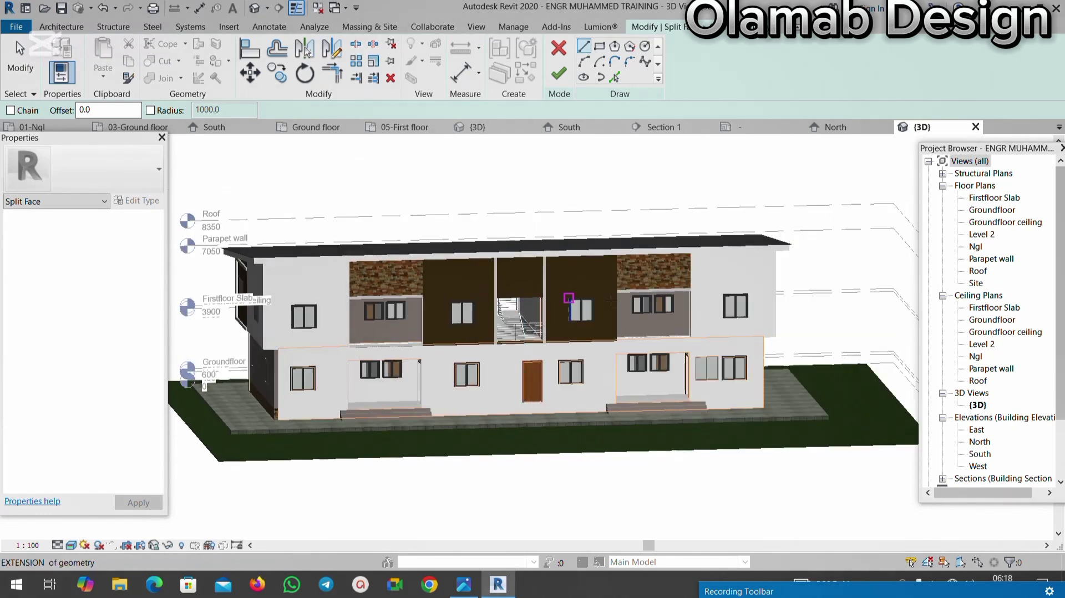
scroll(422, 377, "up", 2)
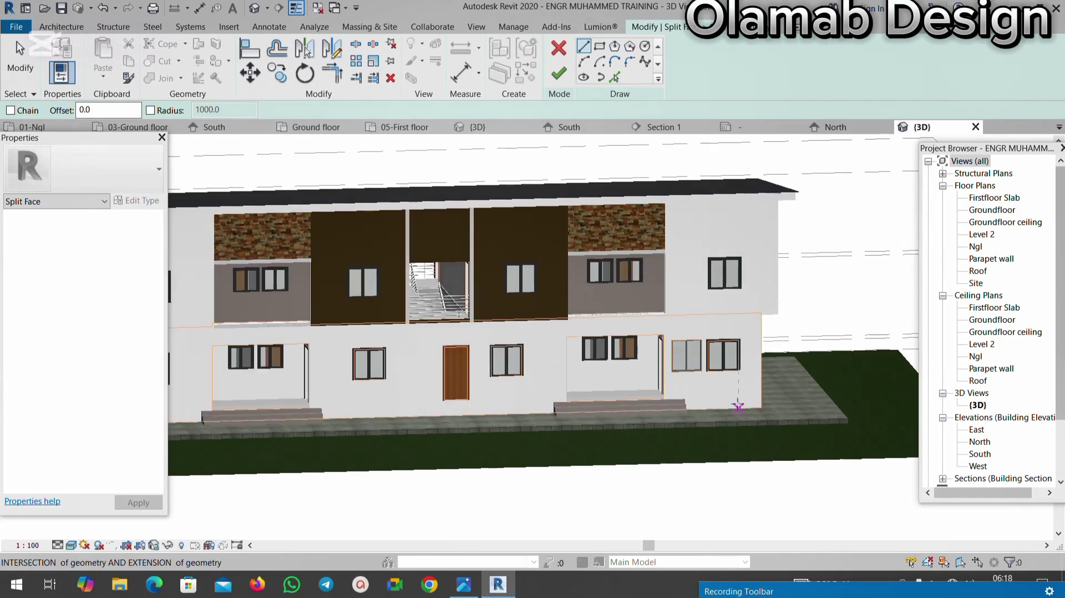
scroll(443, 369, "down", 1)
scroll(386, 384, "up", 1)
scroll(386, 384, "up", 2)
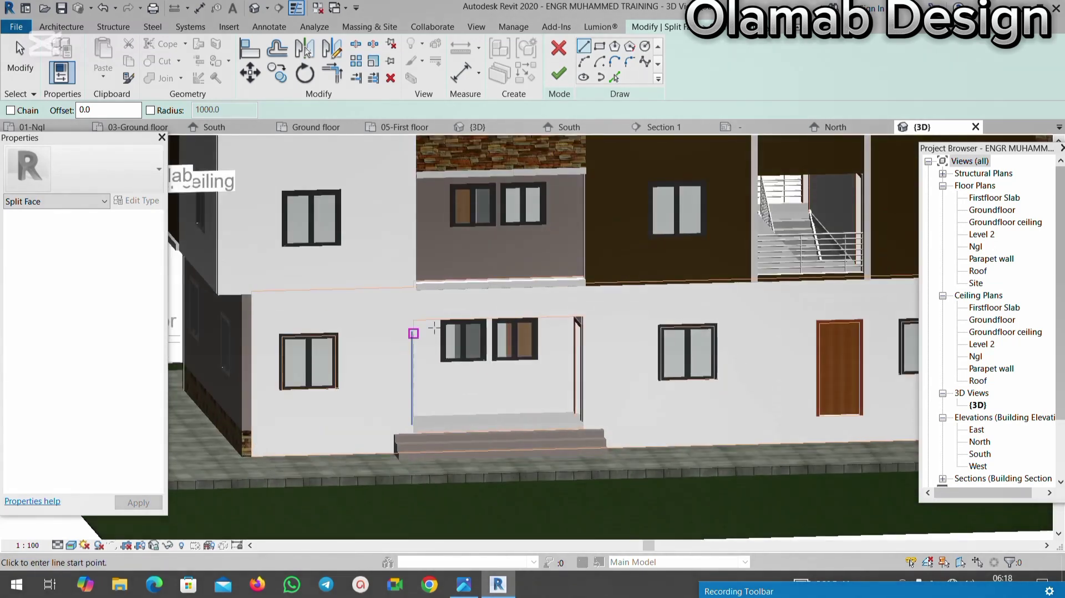
scroll(414, 334, "down", 1)
scroll(335, 391, "up", 2)
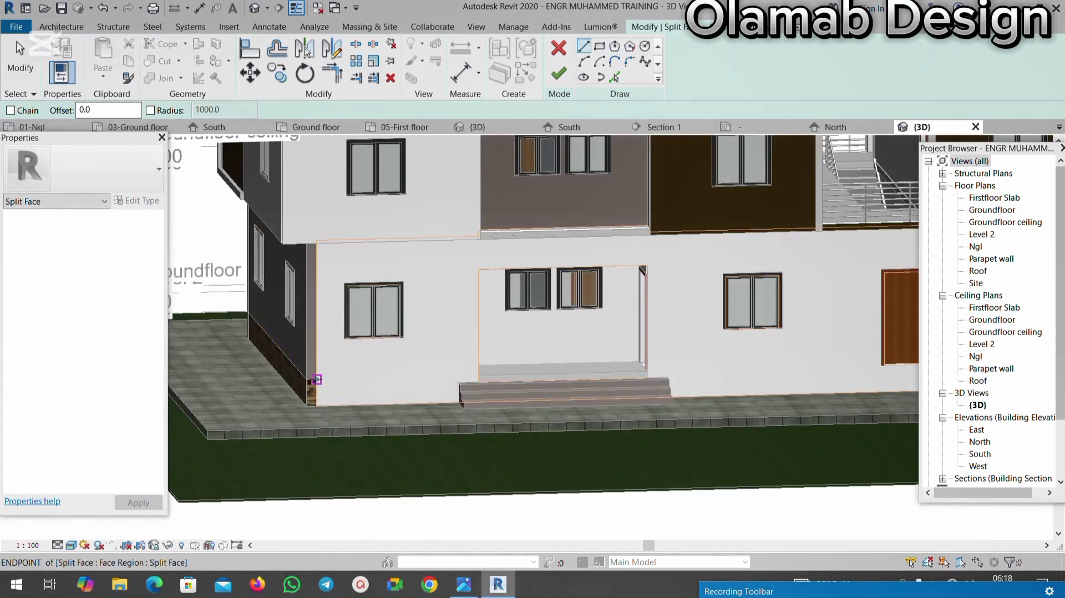
scroll(313, 378, "down", 1)
scroll(312, 372, "up", 4)
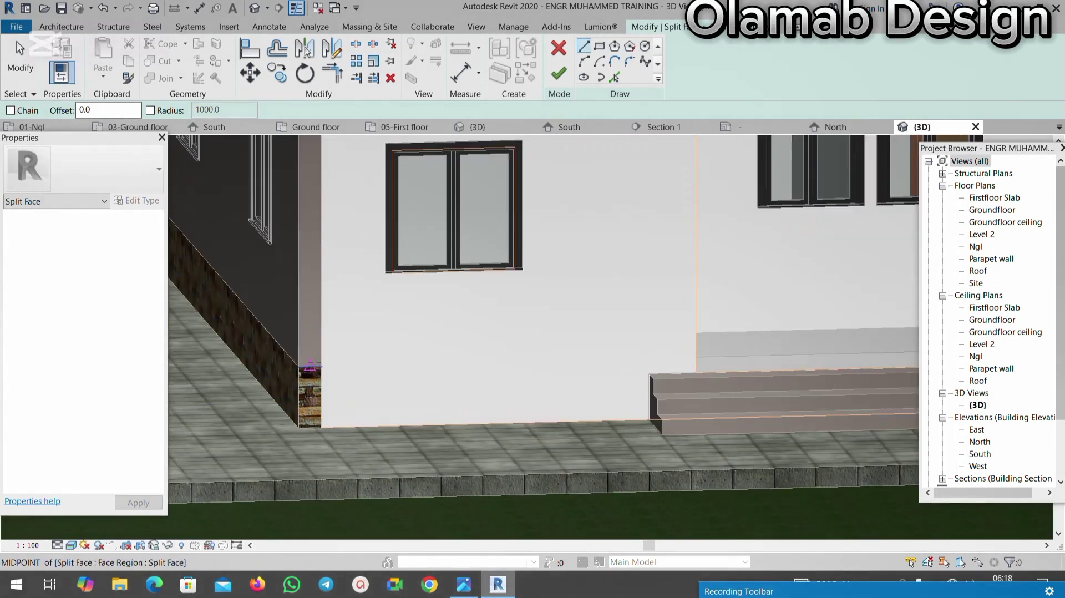
scroll(312, 365, "up", 2)
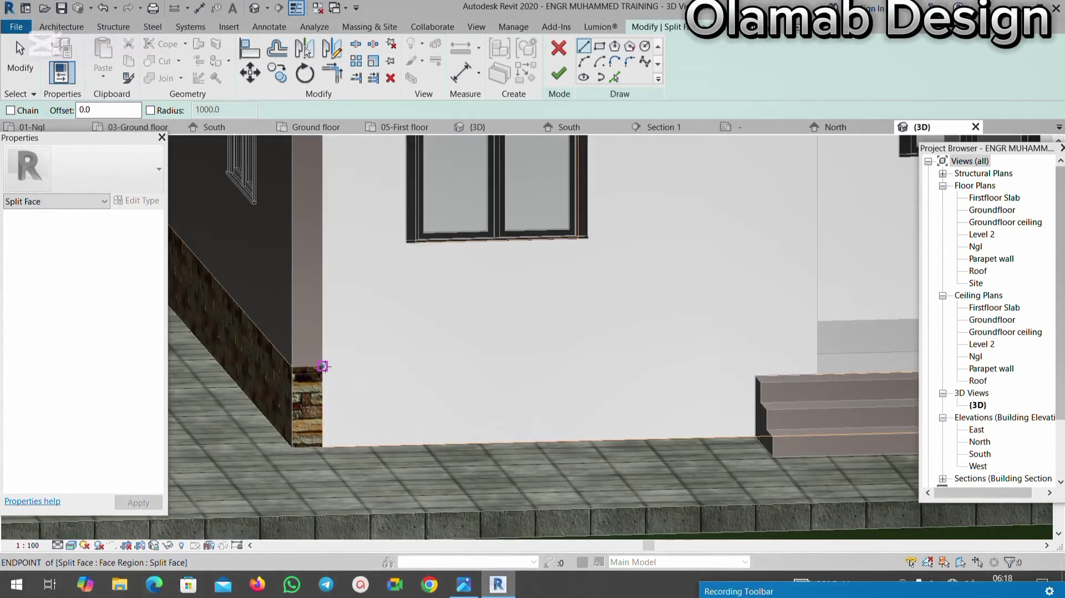
scroll(300, 363, "down", 4)
scroll(366, 352, "up", 4)
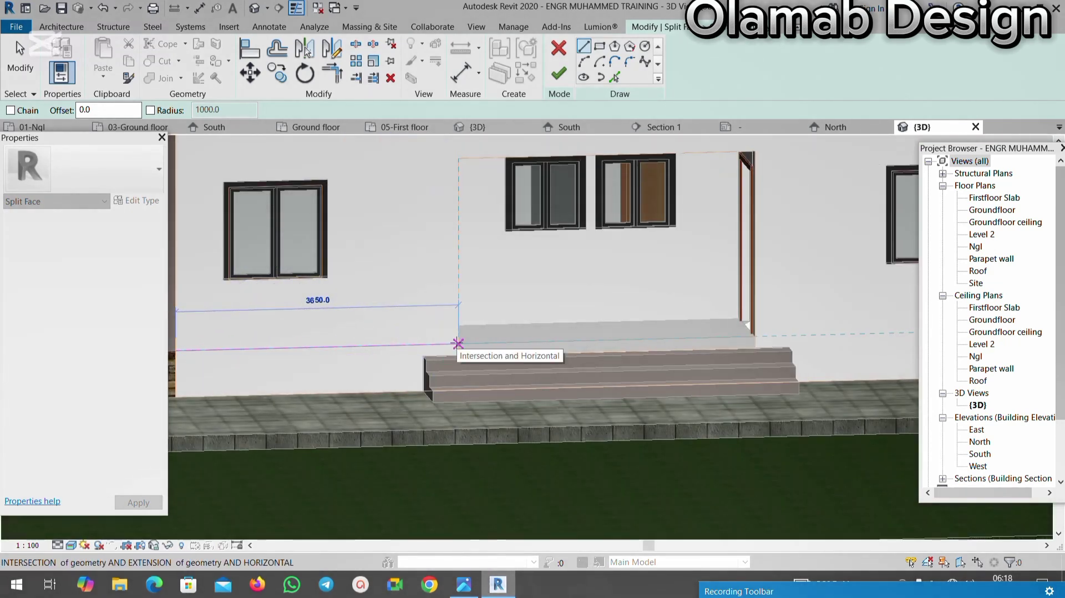
Step: Complete the base split lines from the step corner and the door-frame corner to the snapped intersections
left_click(458, 344)
scroll(360, 338, "down", 3)
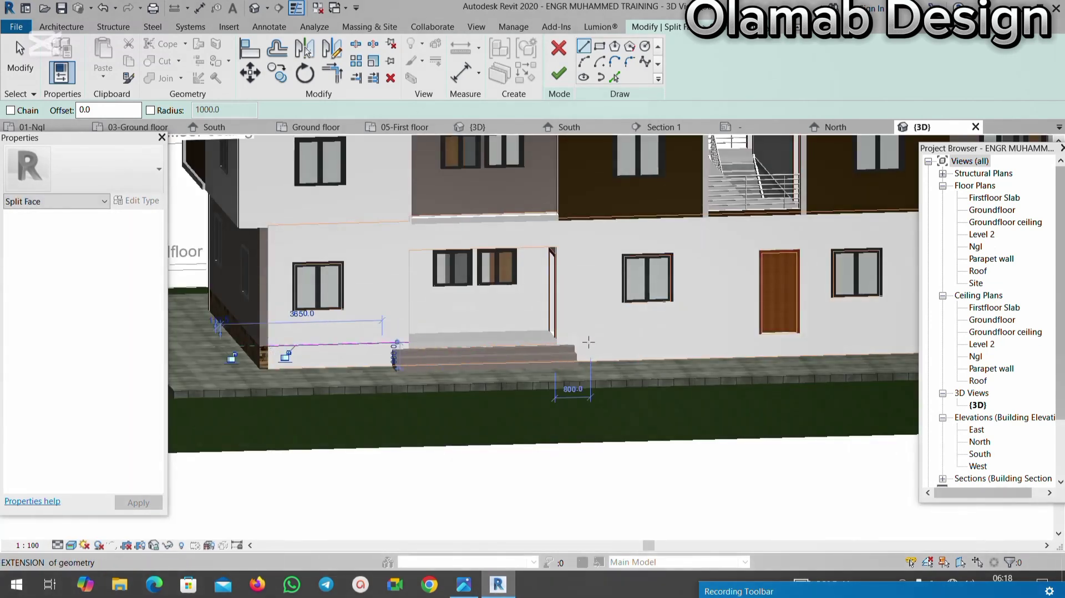
scroll(520, 336, "up", 4)
left_click(520, 335)
scroll(444, 310, "down", 5)
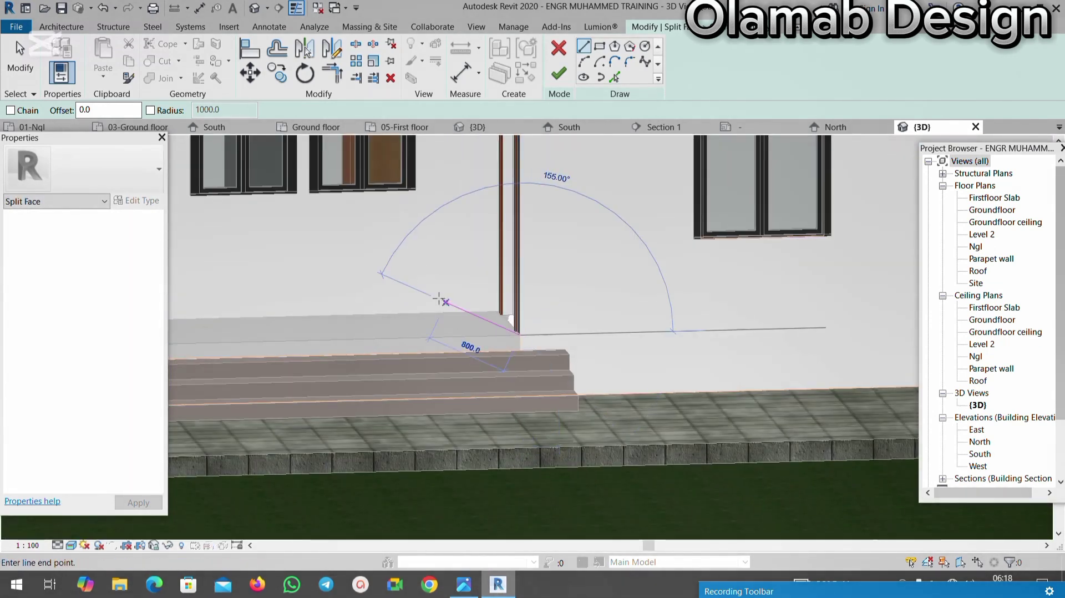
scroll(748, 300, "up", 2)
scroll(747, 299, "up", 3)
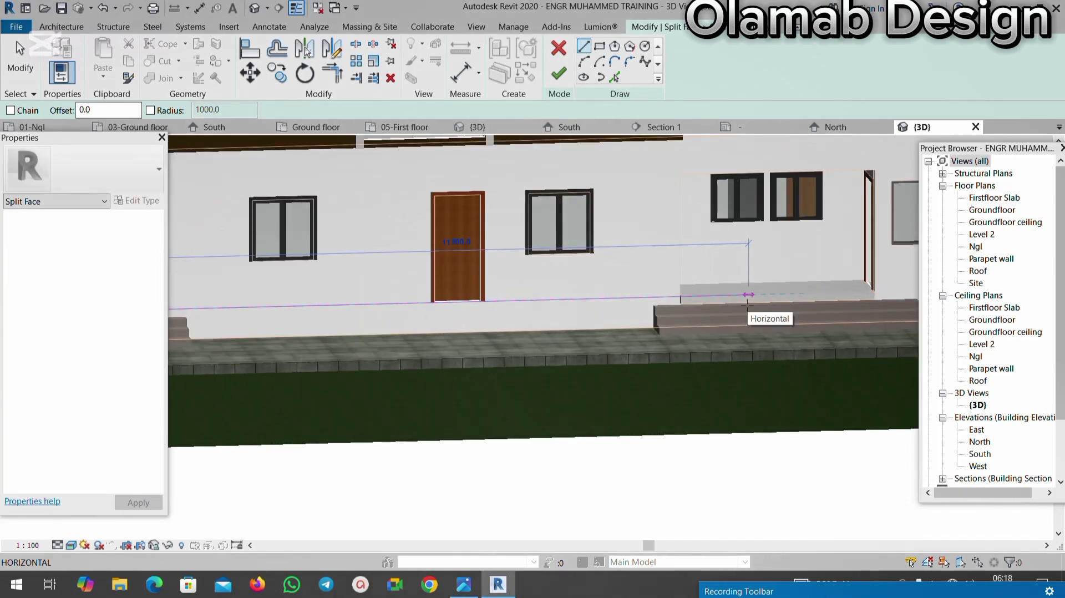
scroll(748, 299, "down", 3)
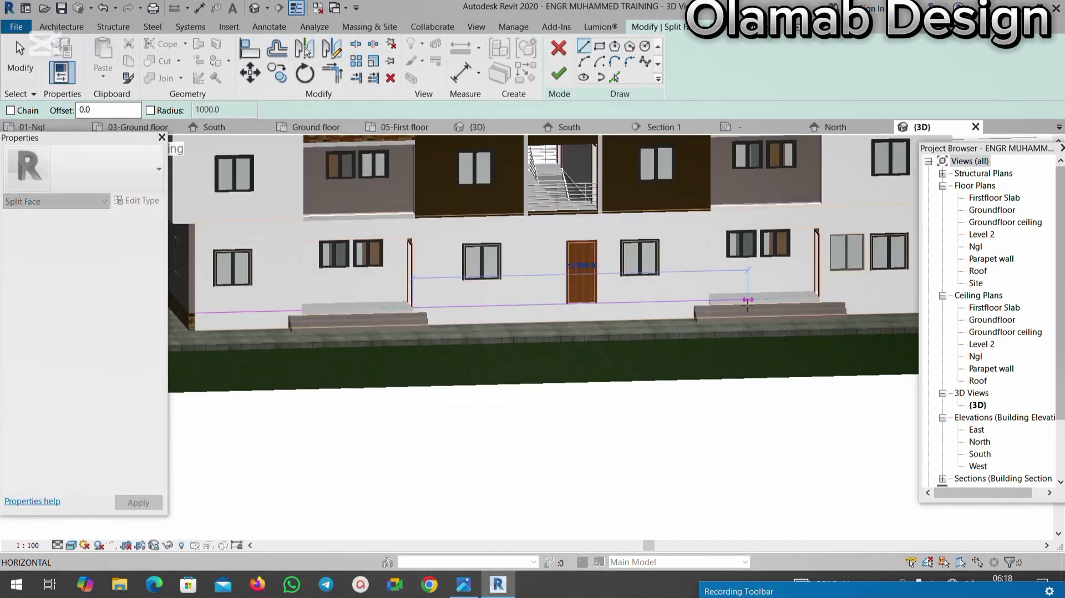
scroll(602, 300, "up", 4)
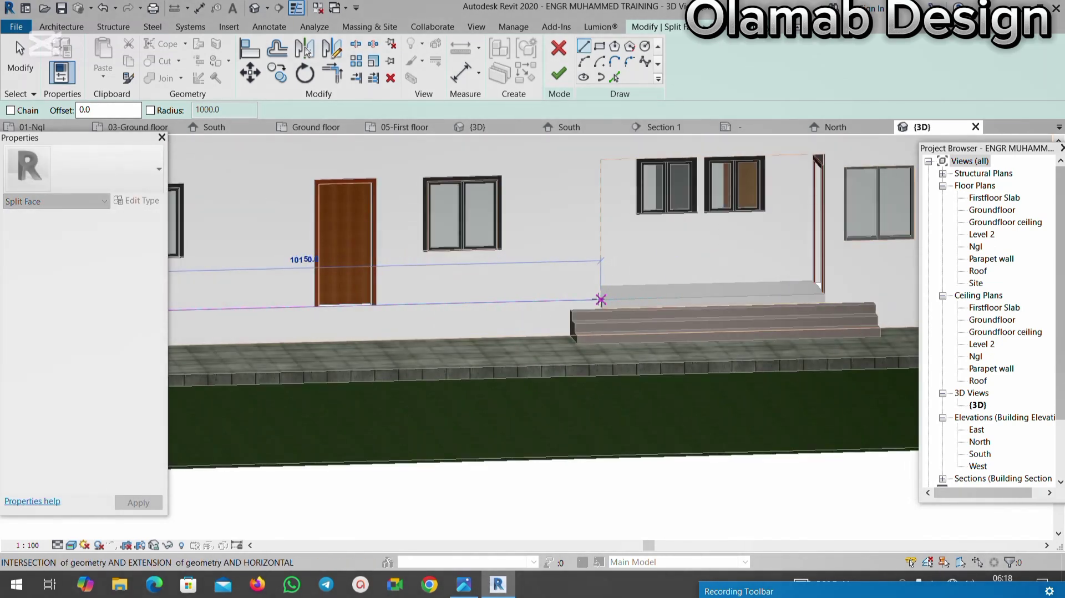
left_click(602, 299)
scroll(483, 304, "down", 3)
scroll(502, 300, "up", 5)
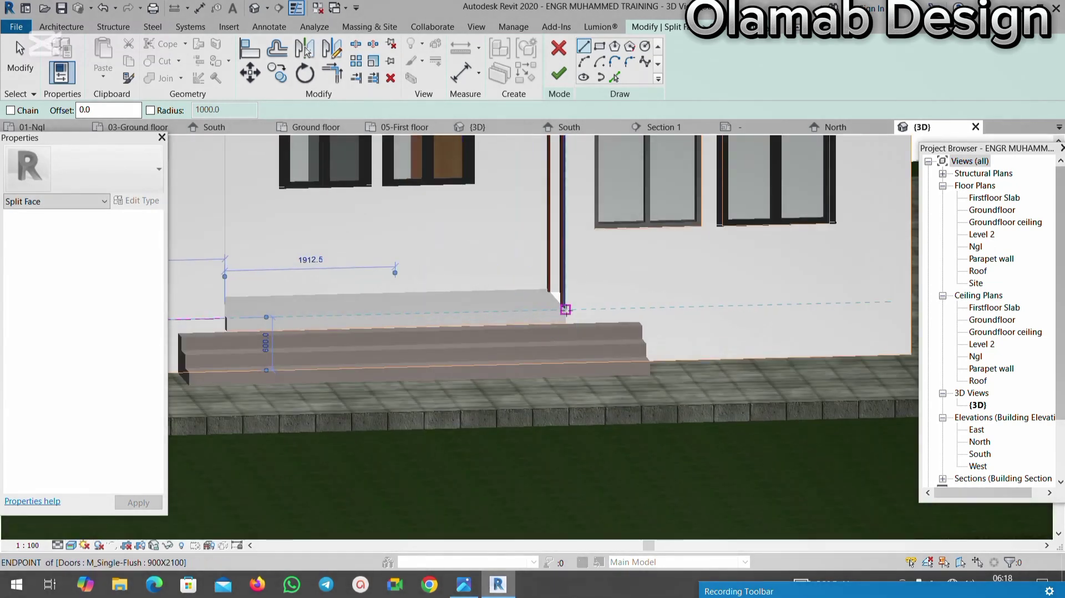
left_click(566, 309)
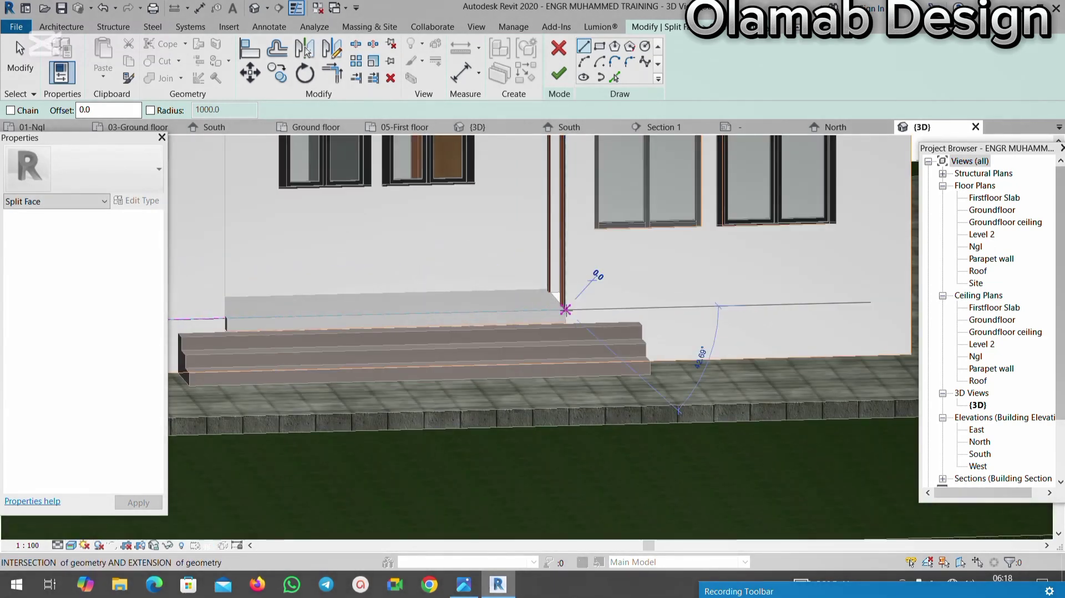
scroll(488, 309, "down", 3)
scroll(659, 286, "up", 2)
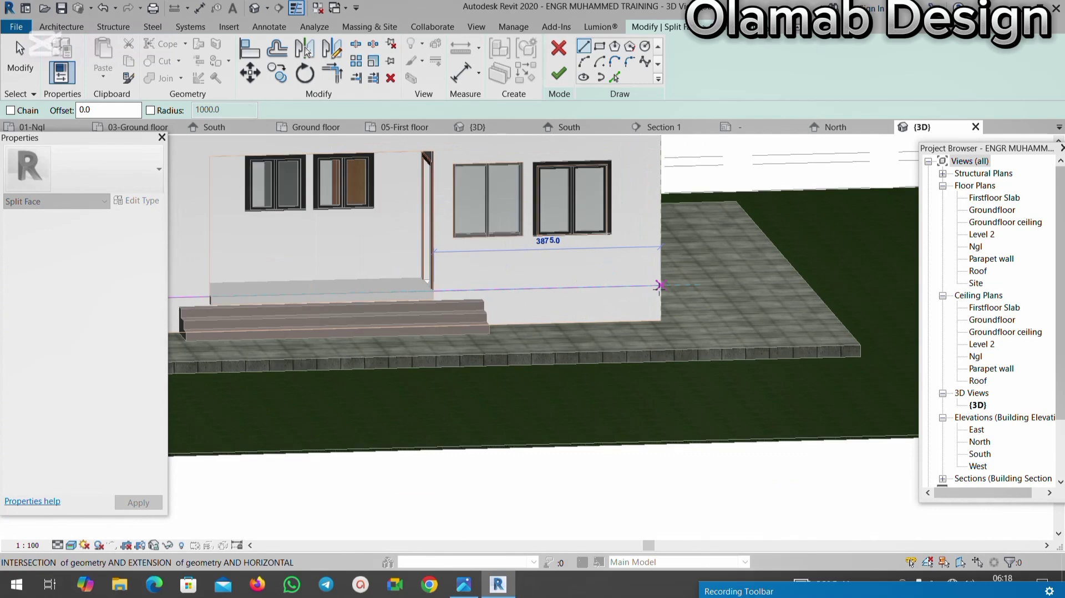
left_click(660, 286)
scroll(623, 226, "down", 3)
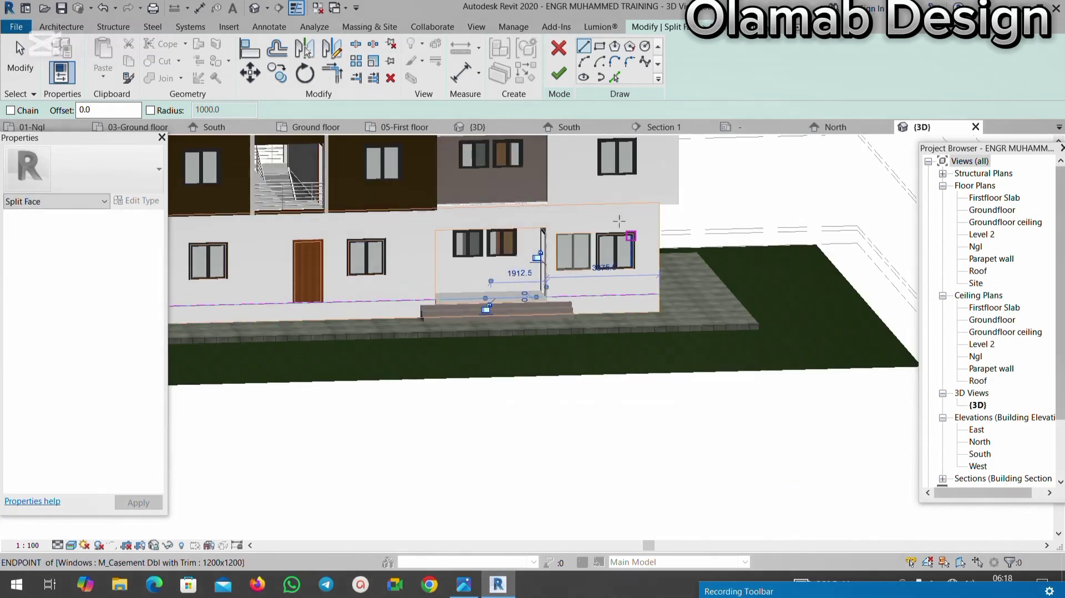
Step: Finish the split sketch so the low band separates, then start Paint with the Material Browser
left_click(558, 75)
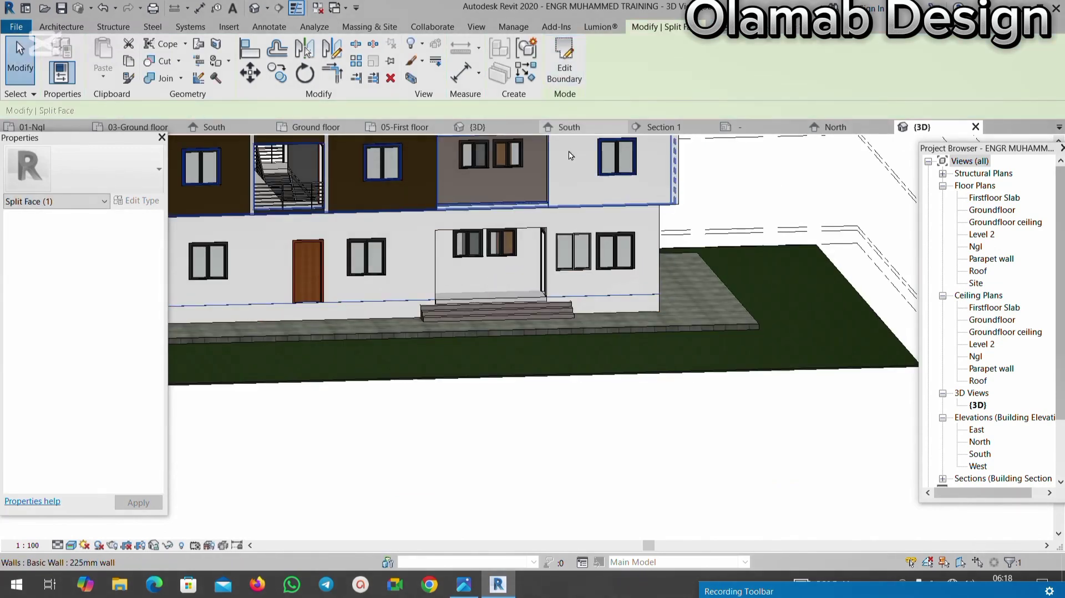
scroll(449, 297, "down", 3)
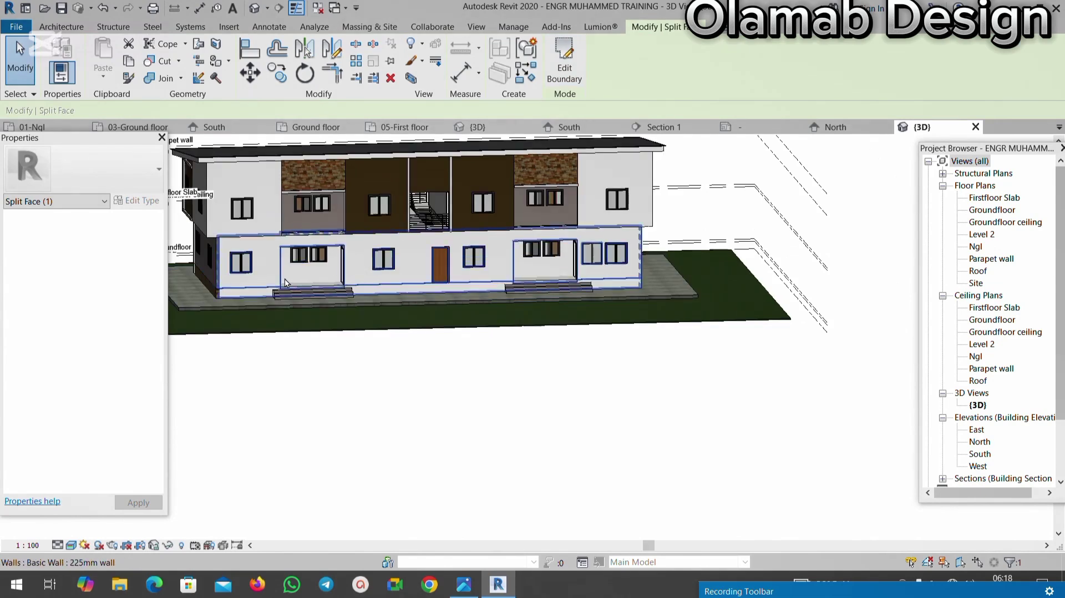
scroll(344, 279, "up", 3)
scroll(426, 290, "up", 2)
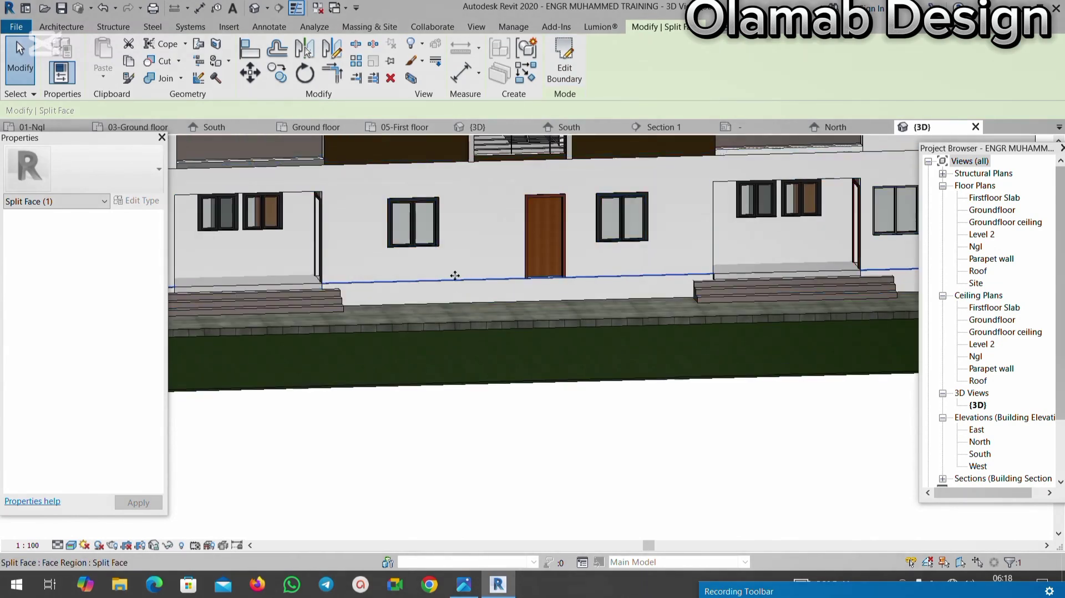
scroll(451, 301, "down", 2)
scroll(451, 301, "up", 2)
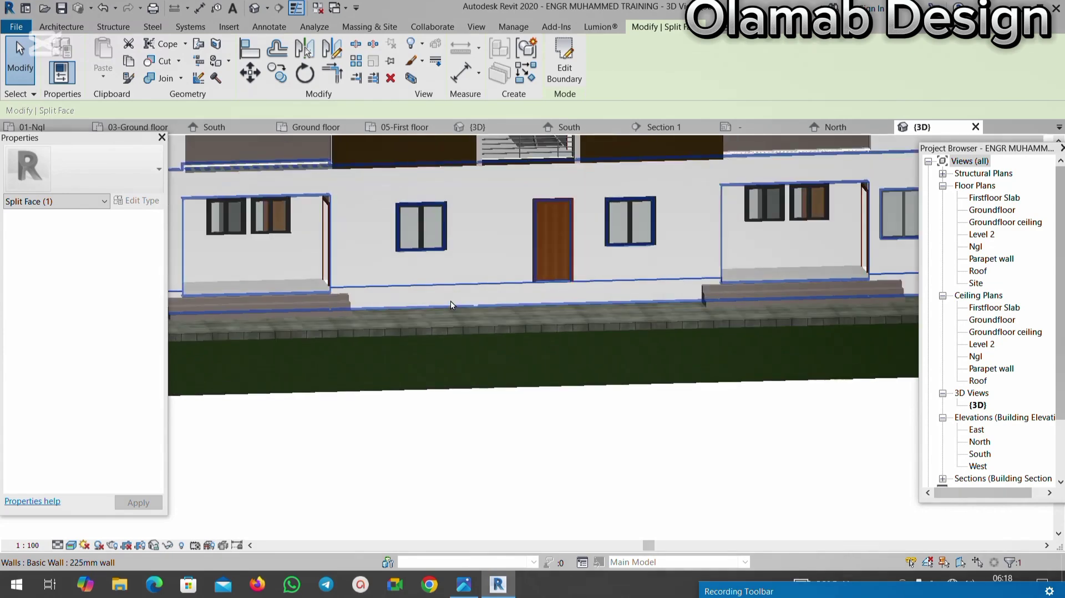
scroll(452, 302, "up", 1)
scroll(471, 307, "down", 1)
scroll(473, 314, "down", 1)
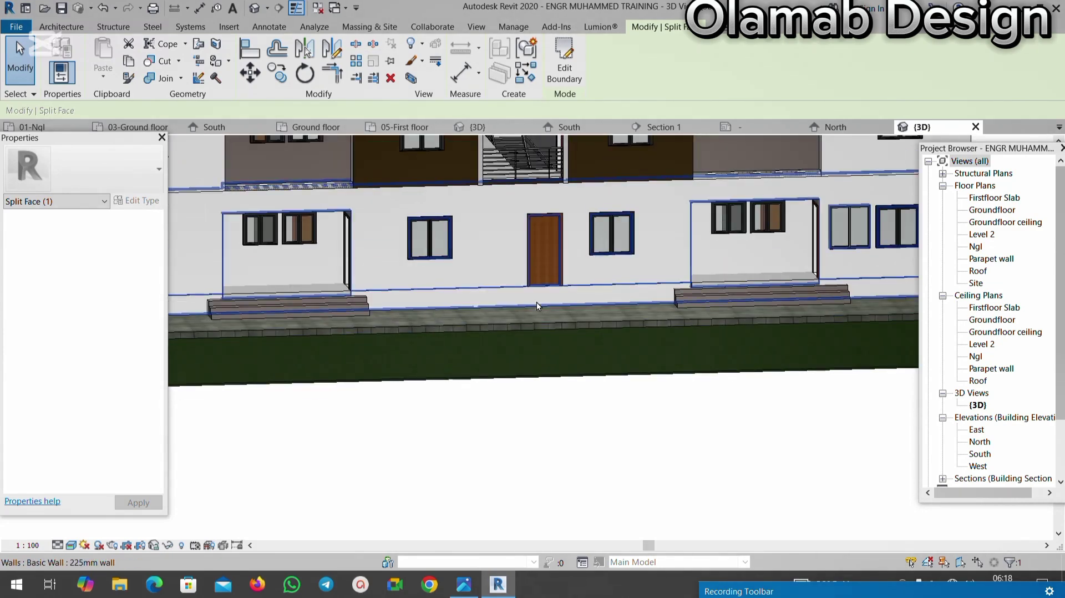
scroll(386, 312, "down", 2)
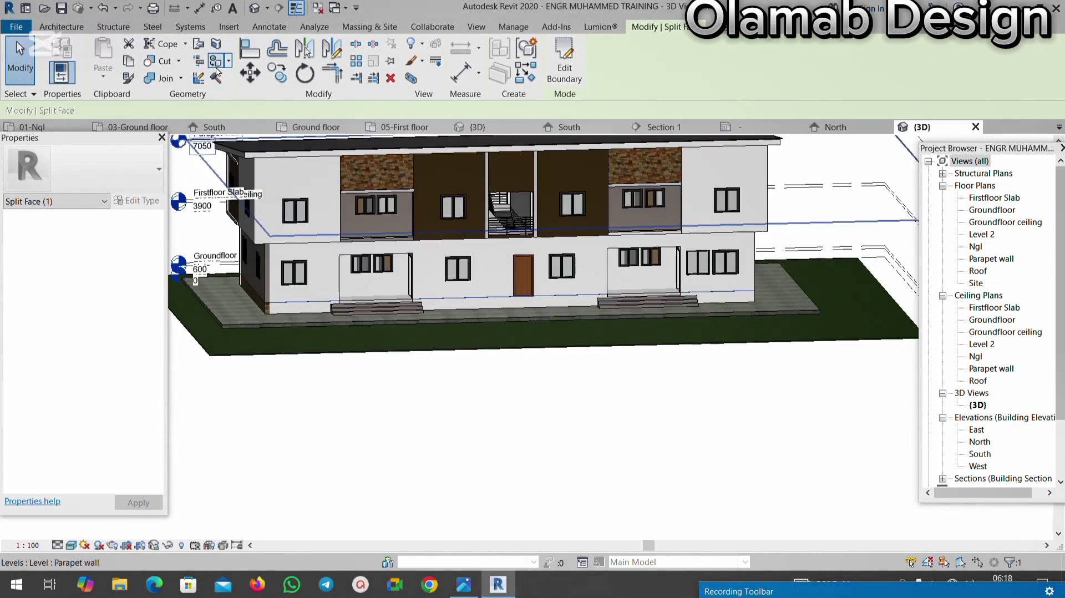
left_click(216, 61)
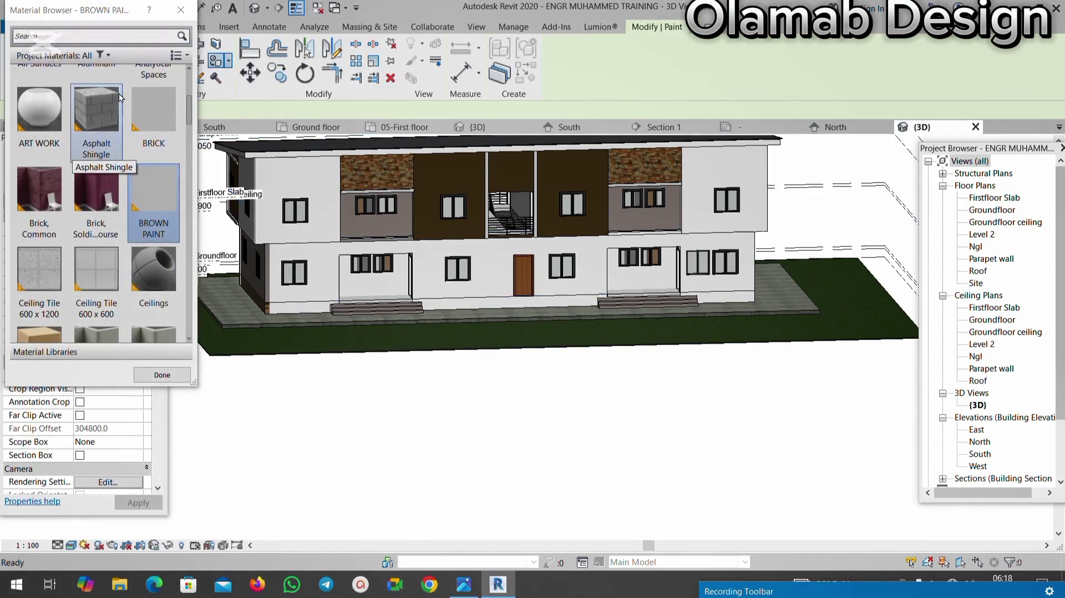
Step: End painting and create a new default material in Manage > Materials
scroll(119, 97, "up", 2)
key("Escape")
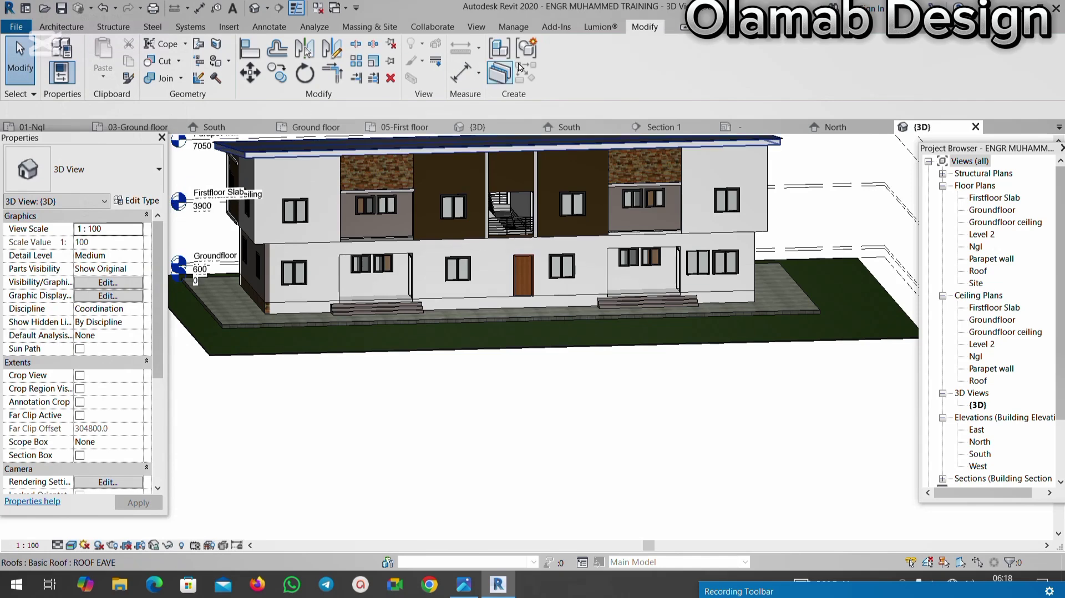
left_click(513, 26)
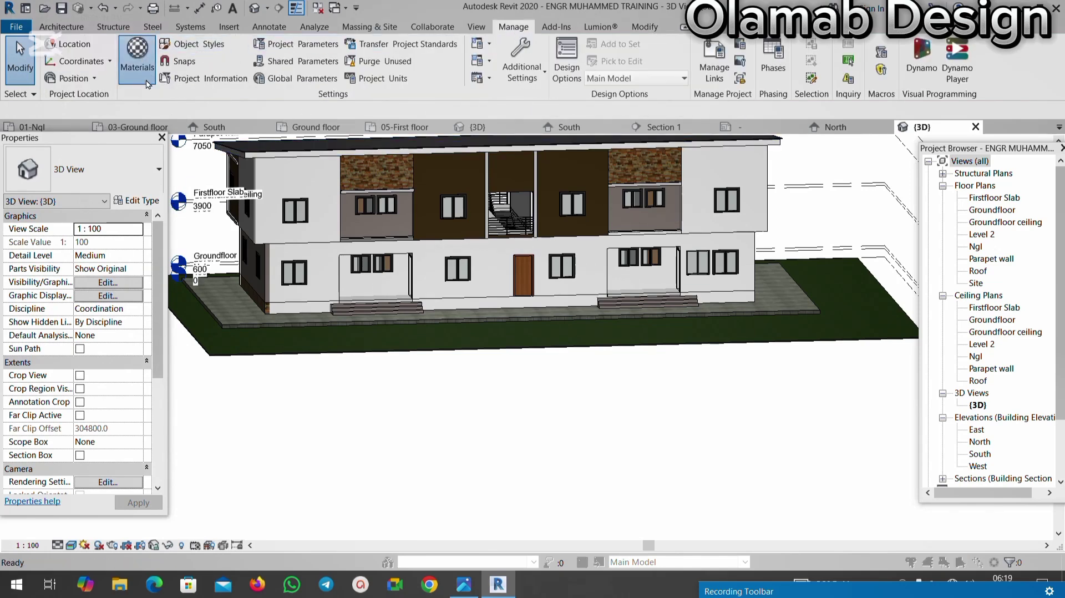
left_click(147, 84)
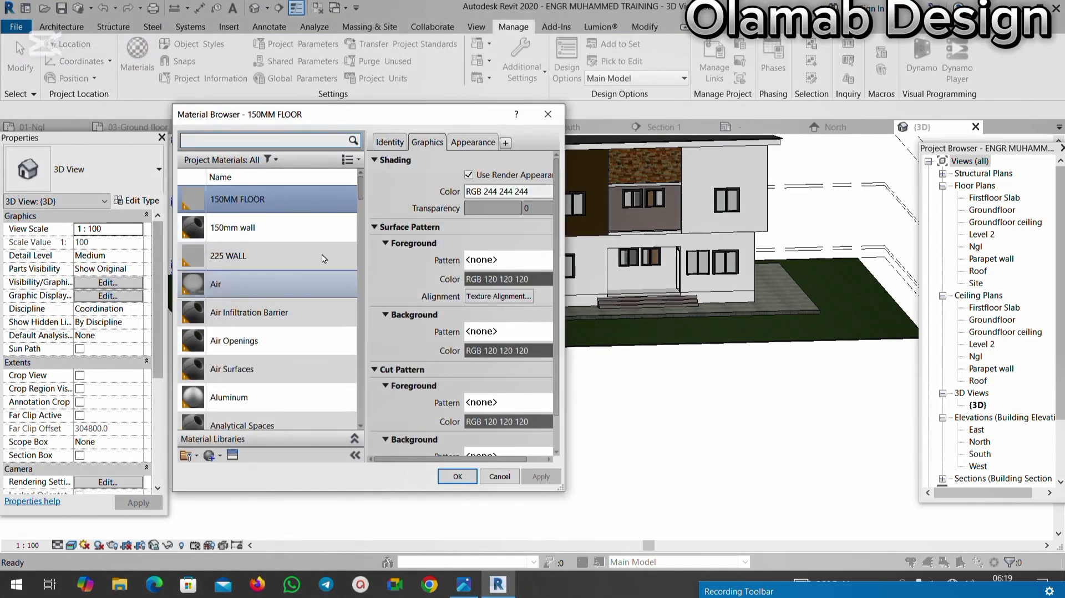
scroll(197, 422, "down", 1)
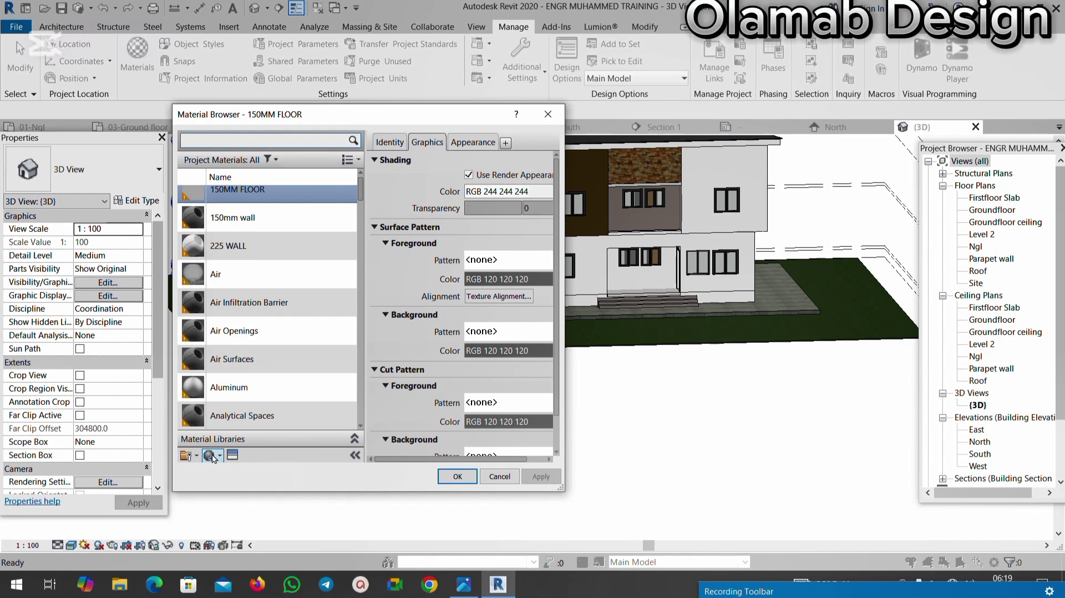
left_click(213, 456)
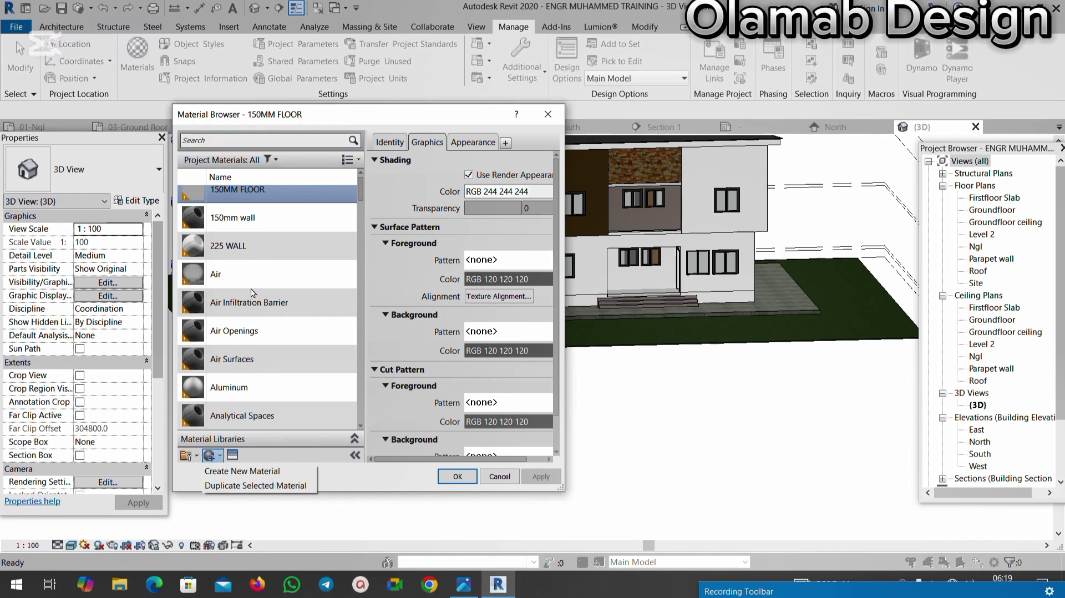
left_click(222, 471)
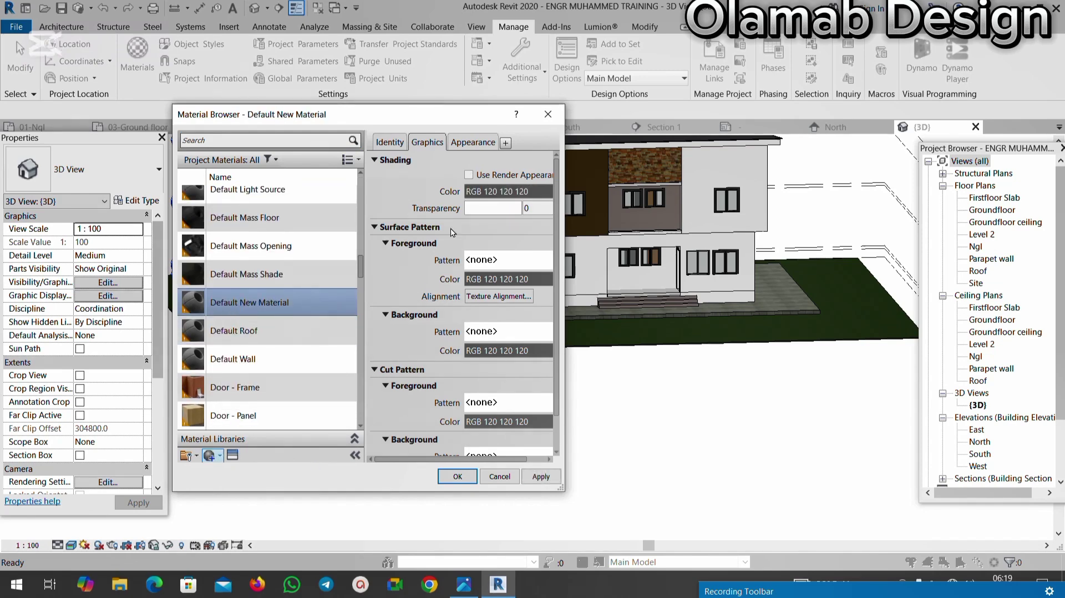
Step: Open and cancel the new material's shading colour, close Materials, and select the roof
left_click(478, 193)
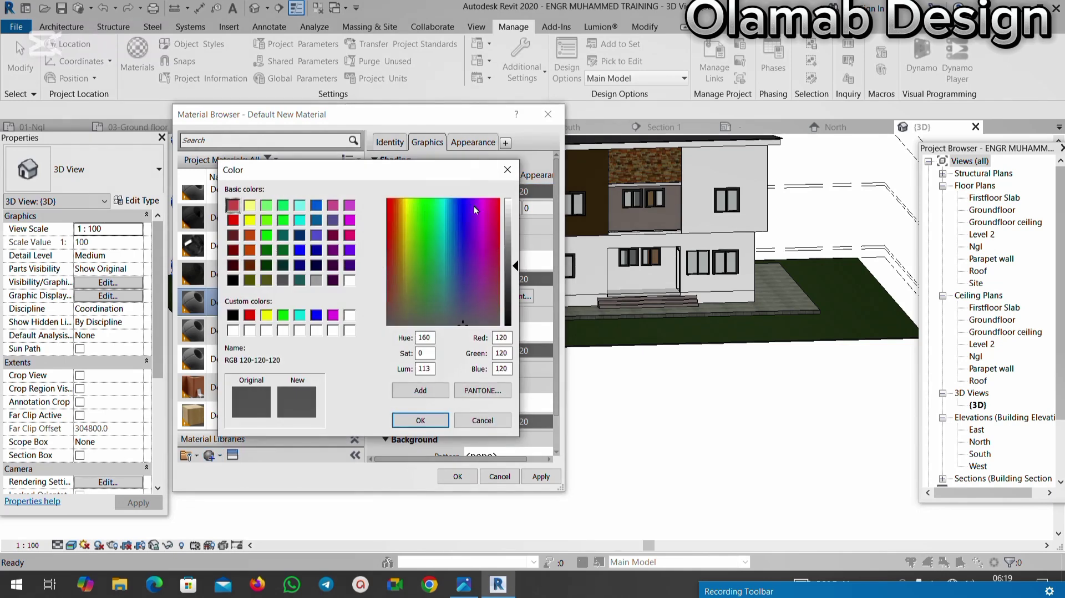
left_click(507, 172)
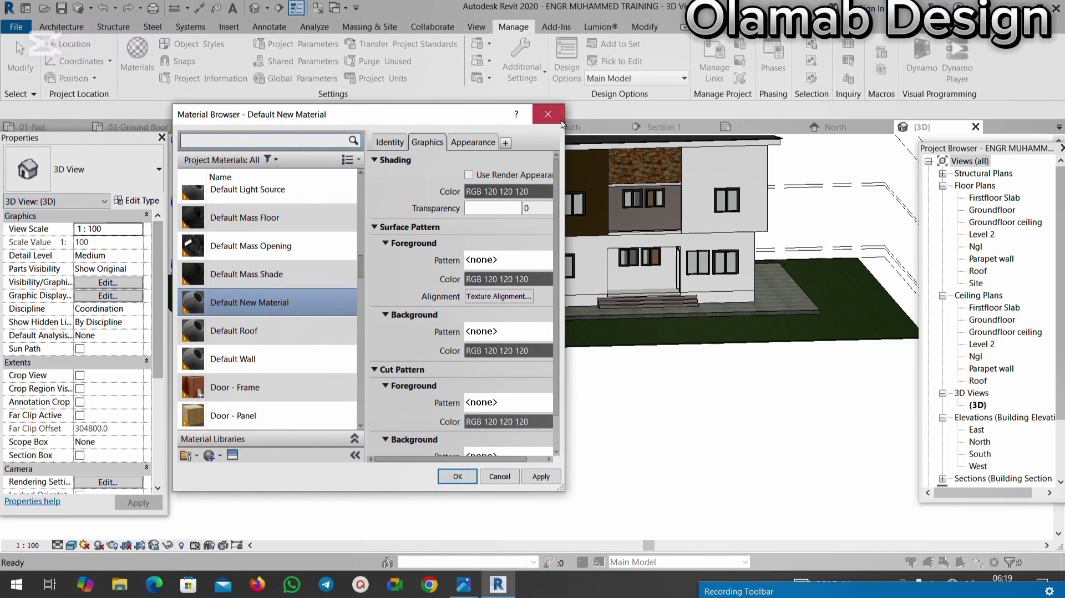
left_click(548, 114)
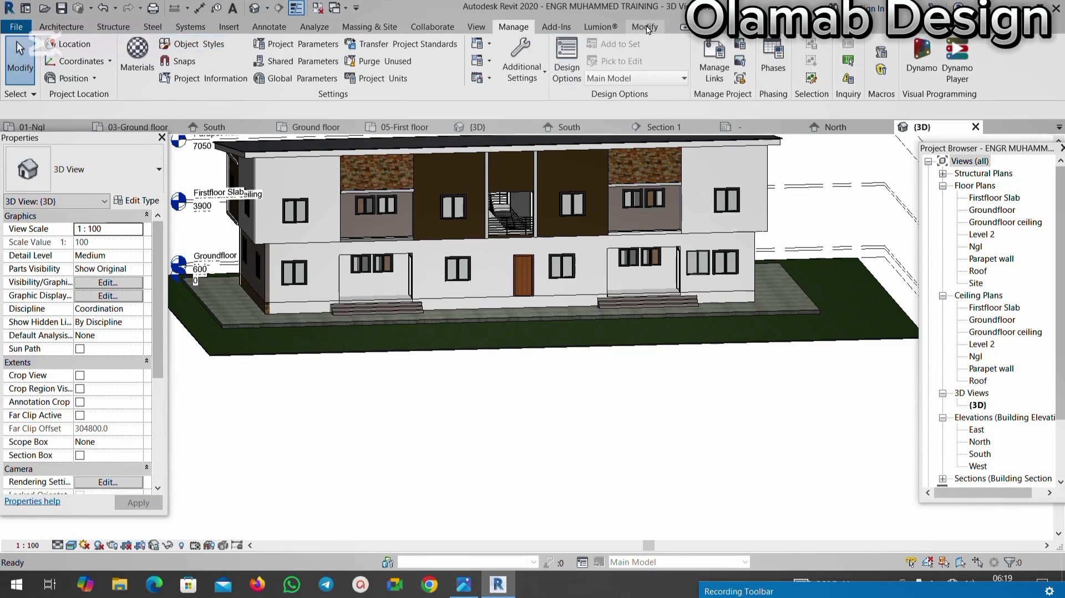
left_click(378, 145)
Step: Paint the ground-floor front wall face with BROWN PAINT, leaving the base band lighter
left_click(214, 62)
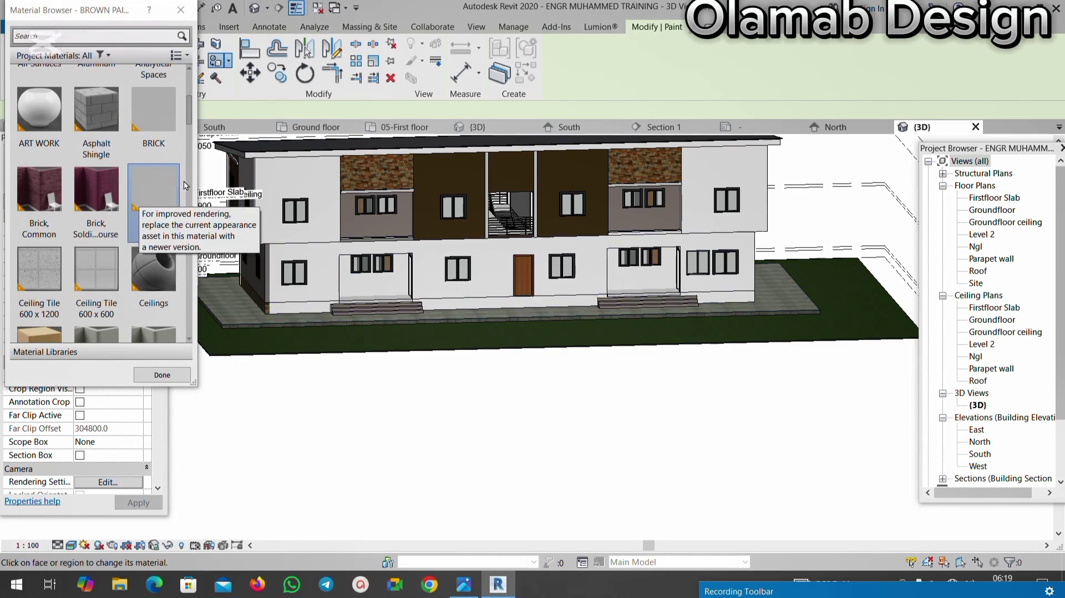
scroll(438, 277, "up", 2)
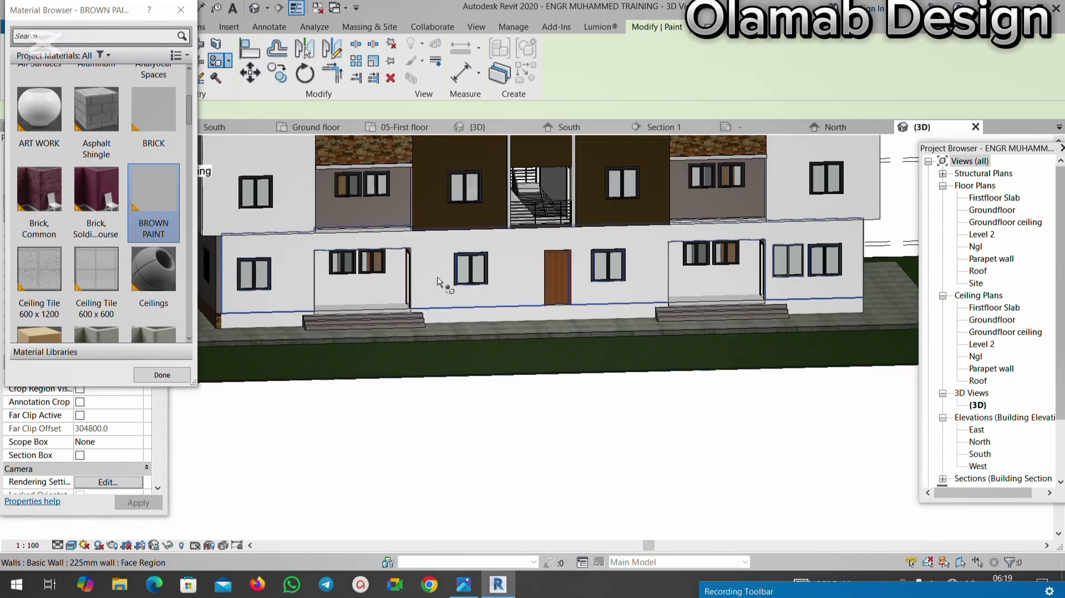
left_click(437, 277)
scroll(491, 298, "down", 2)
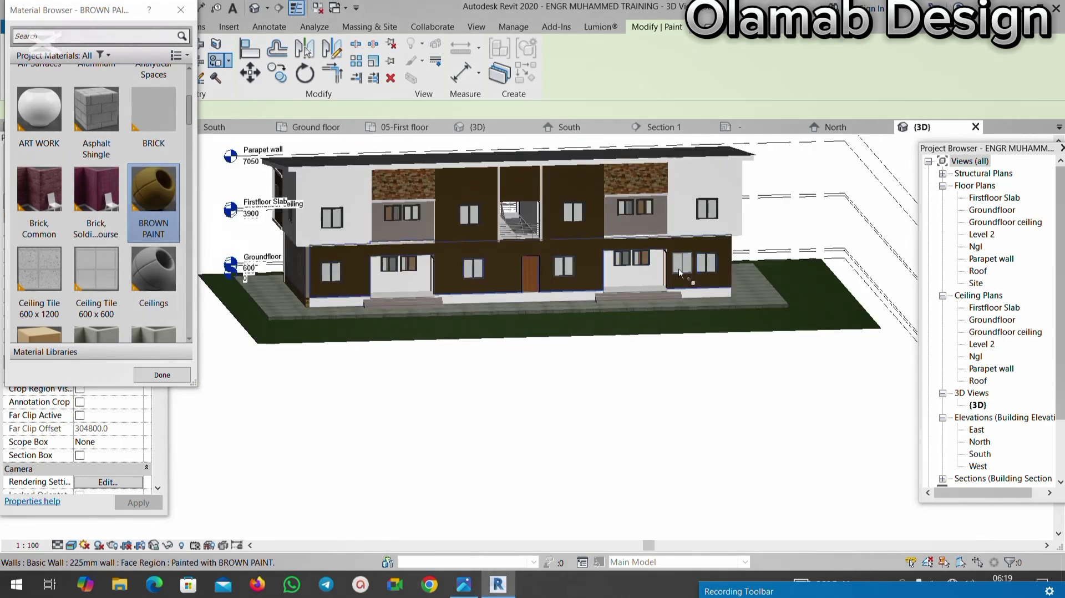
scroll(680, 270, "up", 2)
scroll(688, 244, "up", 1)
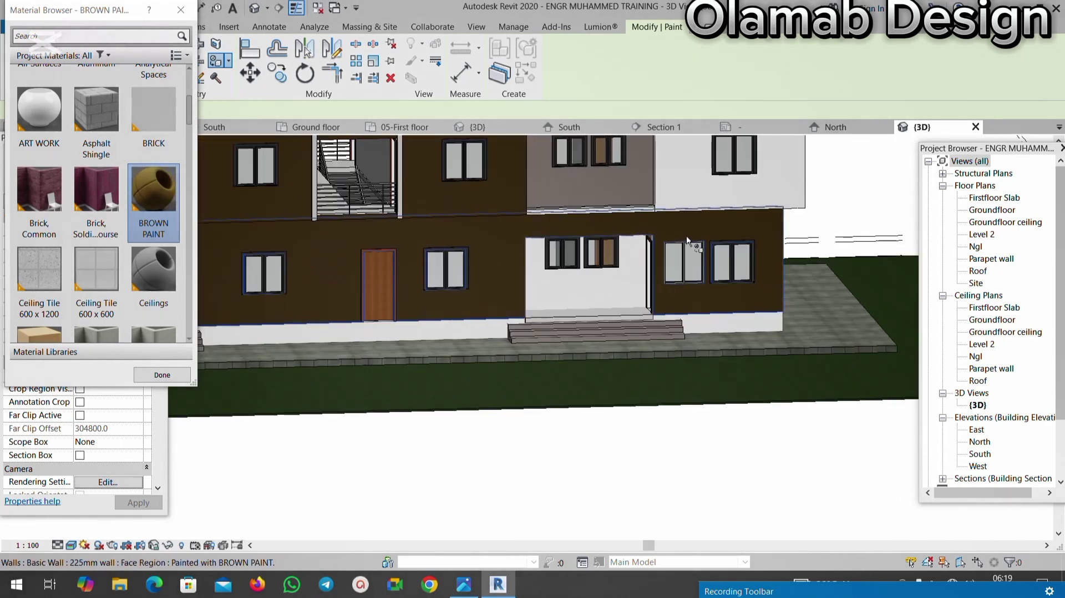
scroll(688, 240, "down", 3)
scroll(299, 259, "up", 2)
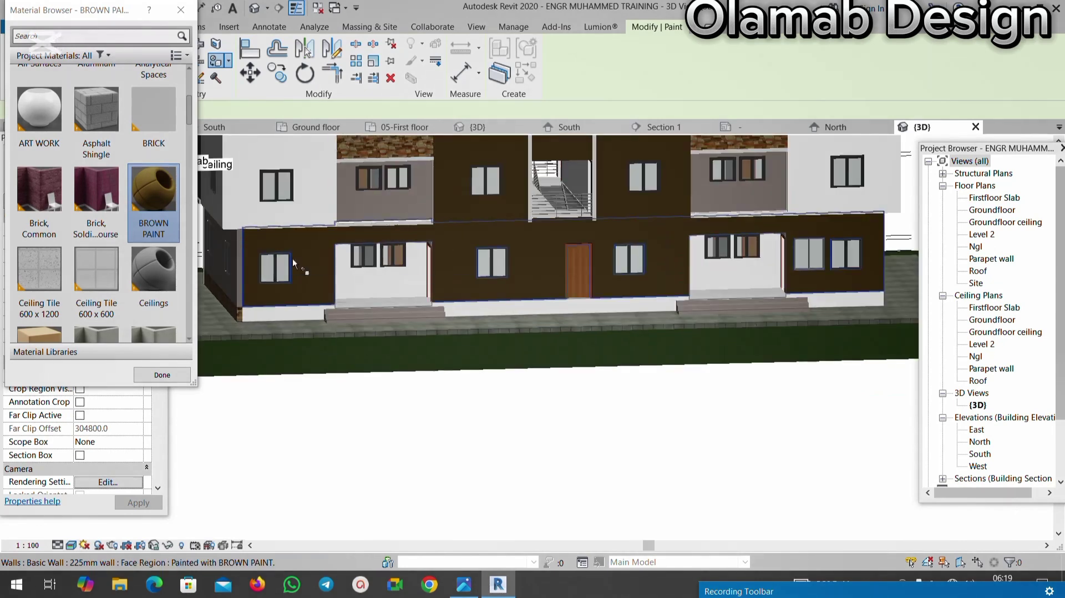
scroll(311, 317, "up", 3)
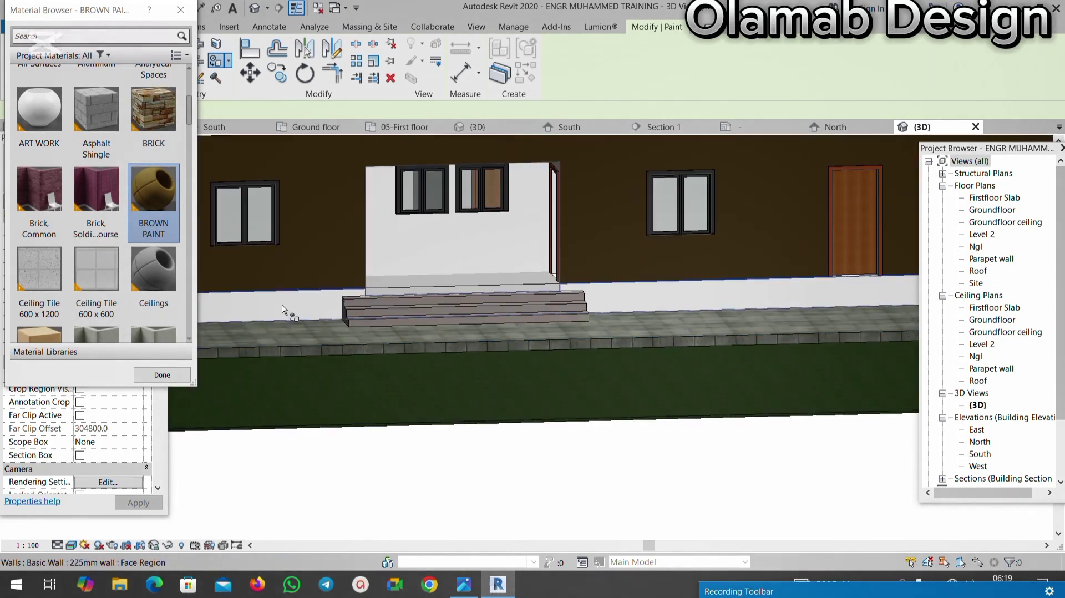
scroll(283, 310, "down", 2)
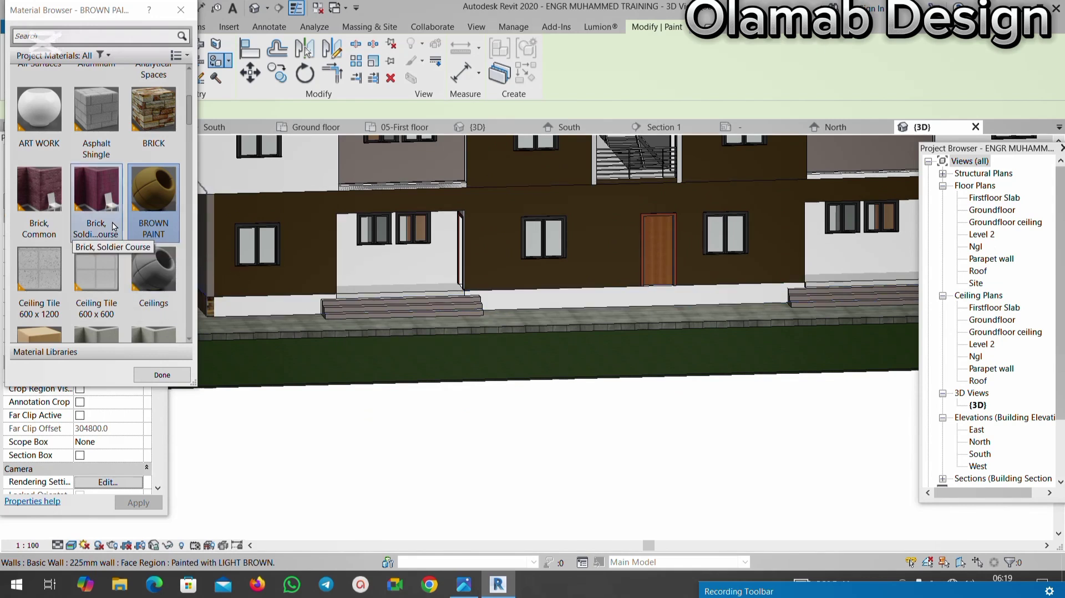
scroll(92, 136, "up", 1)
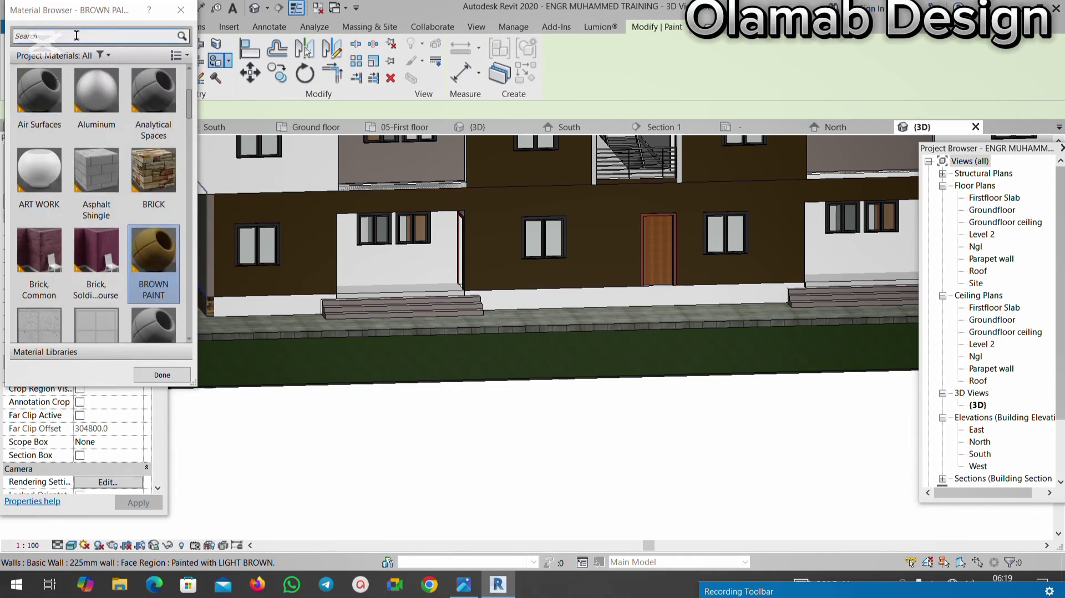
Step: Search the paint materials for 'LIGH' to list the LIGHT BROWN material
left_click(77, 35)
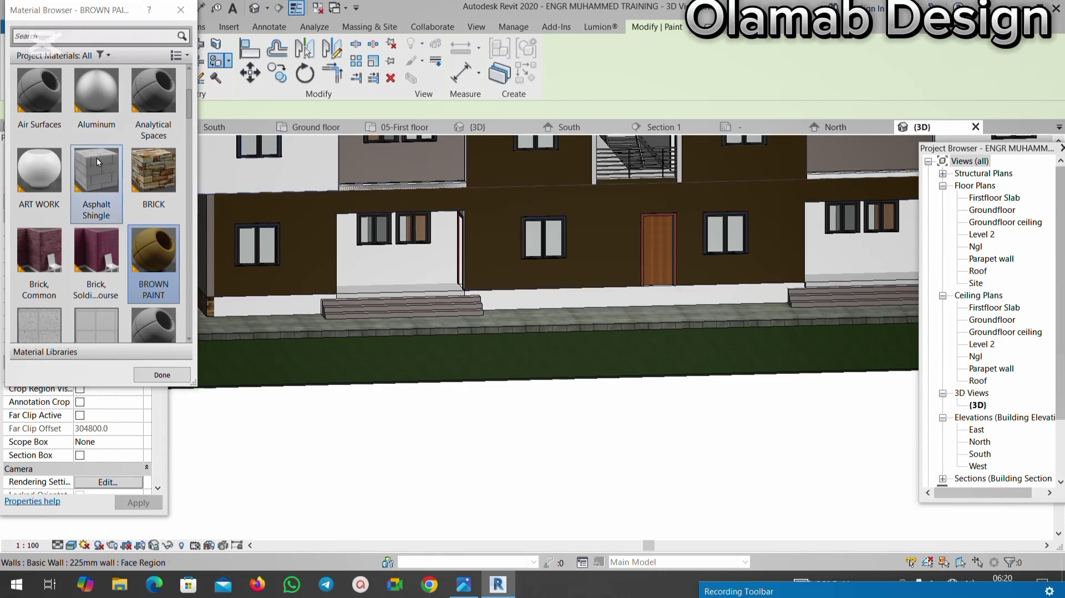
left_click(71, 34)
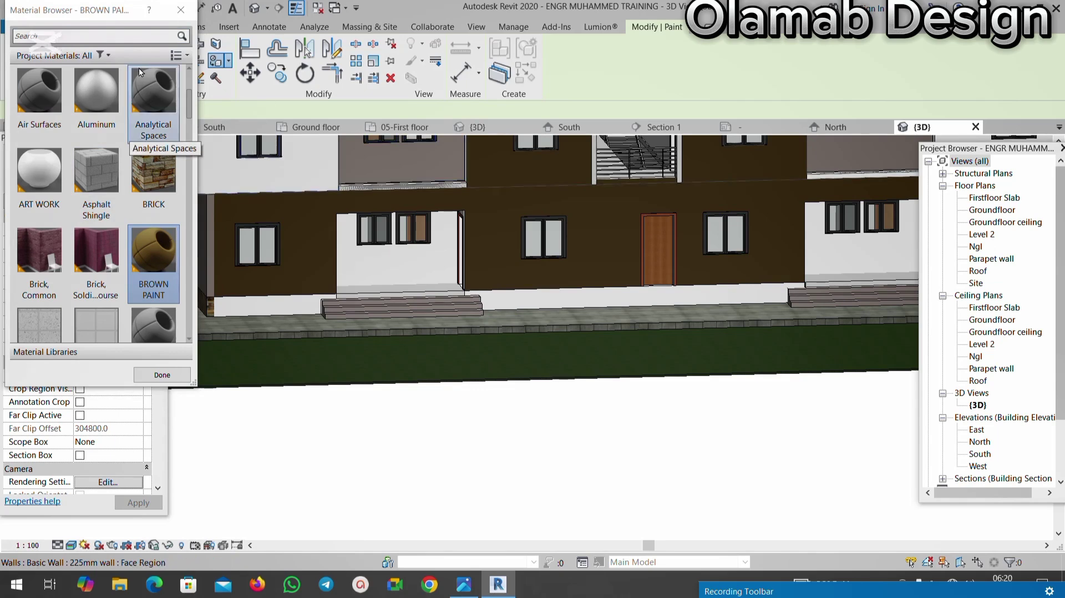
key("l")
key("i")
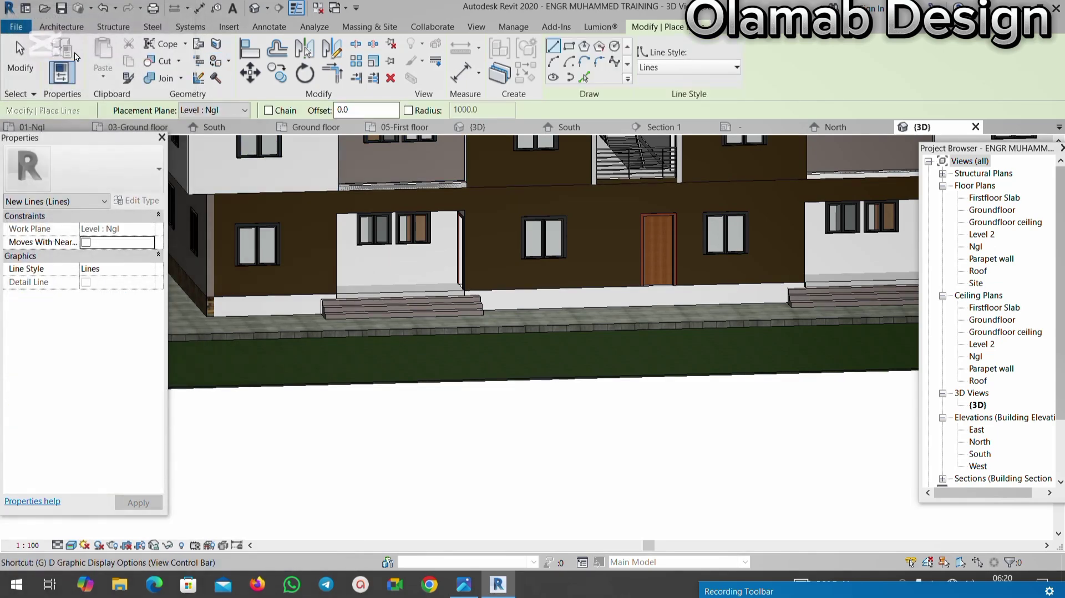
left_click(216, 62)
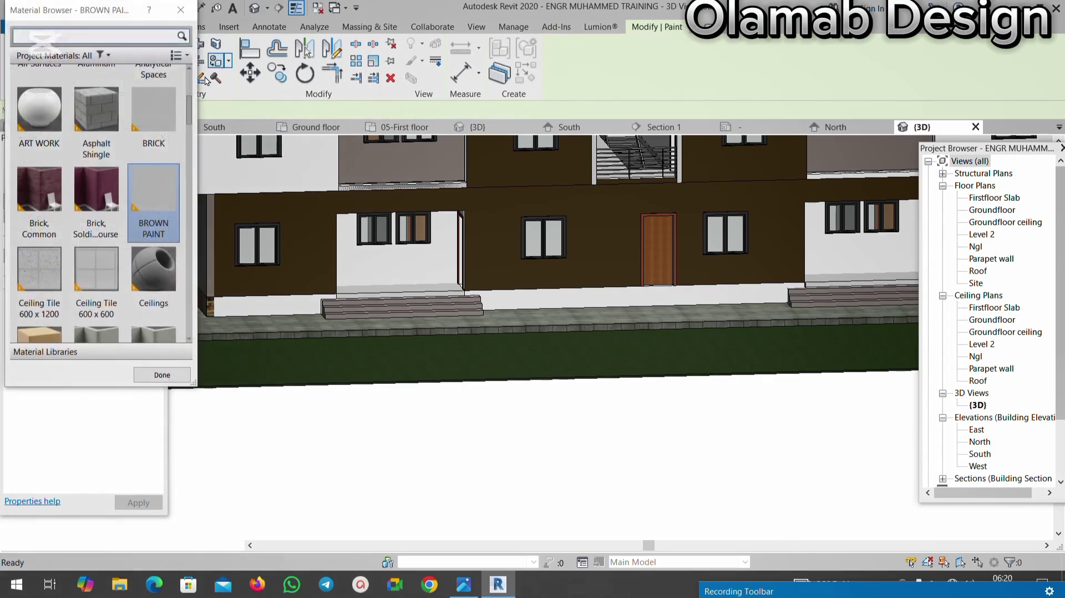
left_click(103, 35)
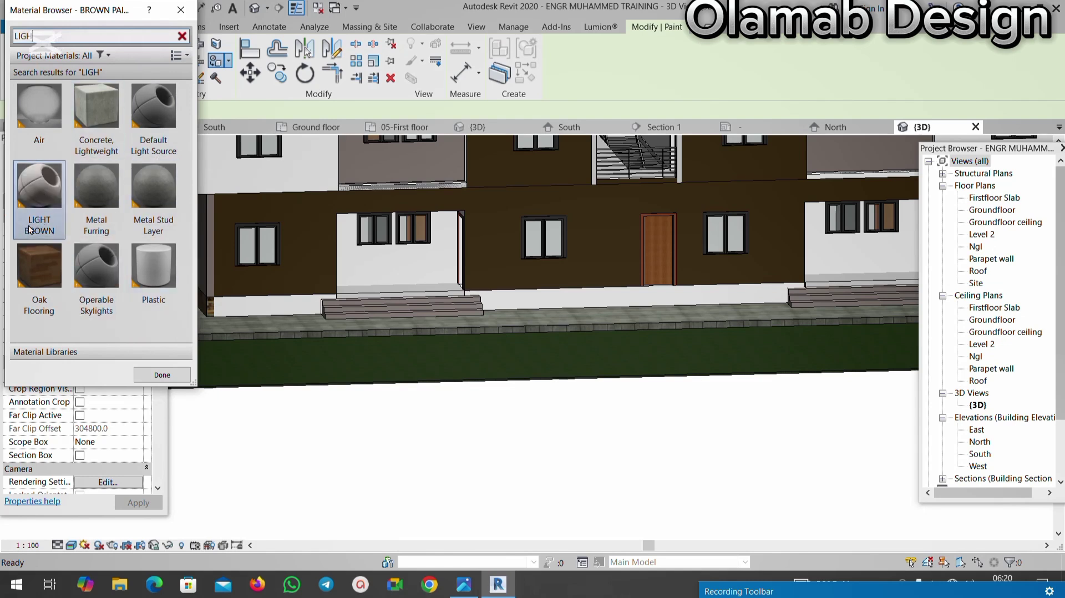
Step: Paint the split ground-floor wall region LIGHT BROWN and zoom to review it
left_click(31, 195)
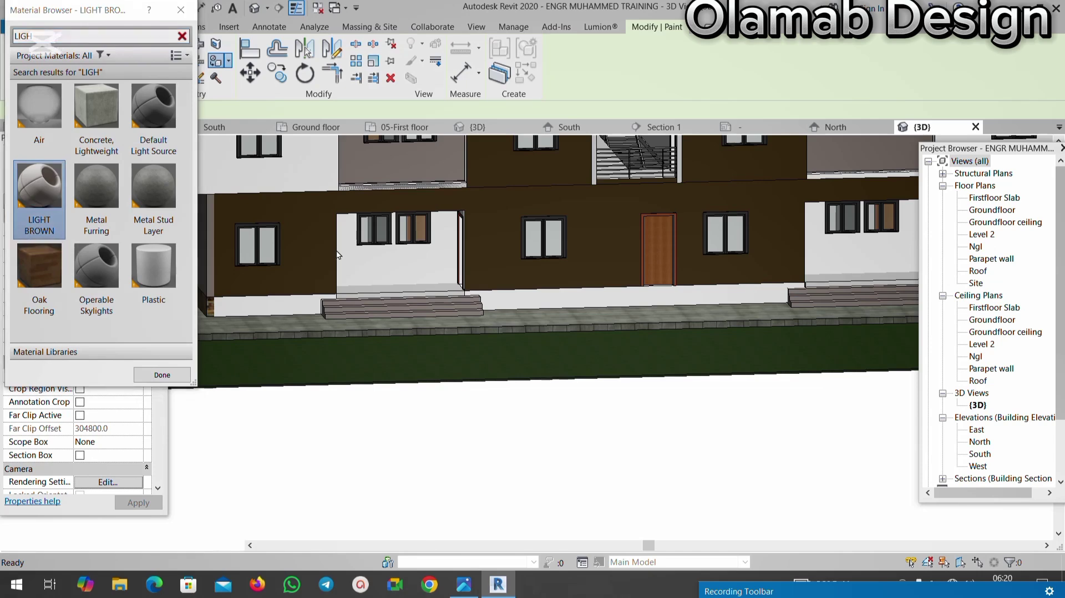
left_click(502, 265)
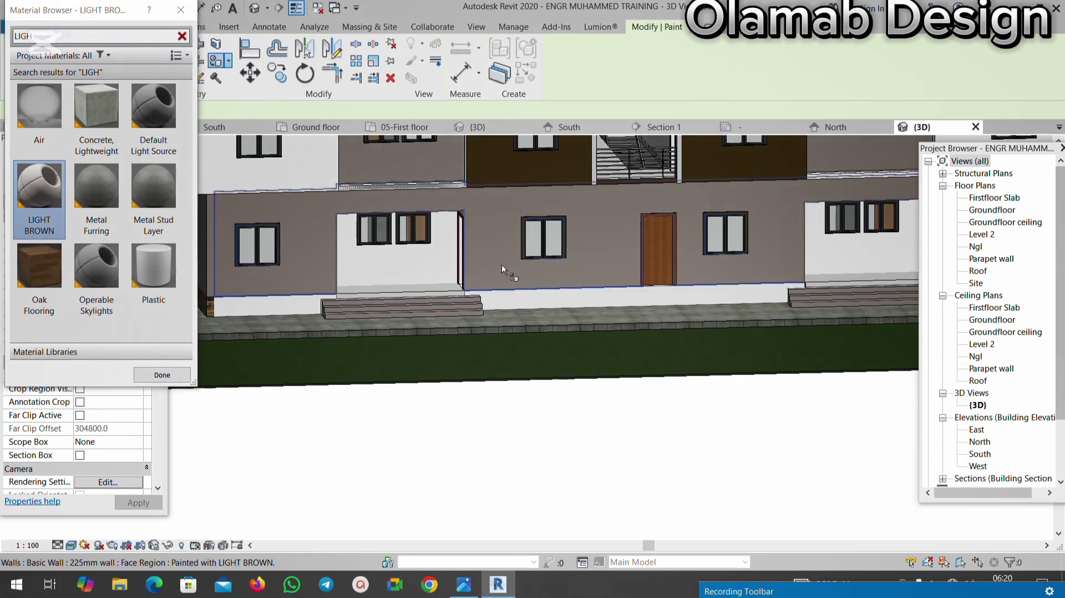
scroll(485, 254, "down", 3)
scroll(739, 237, "up", 2)
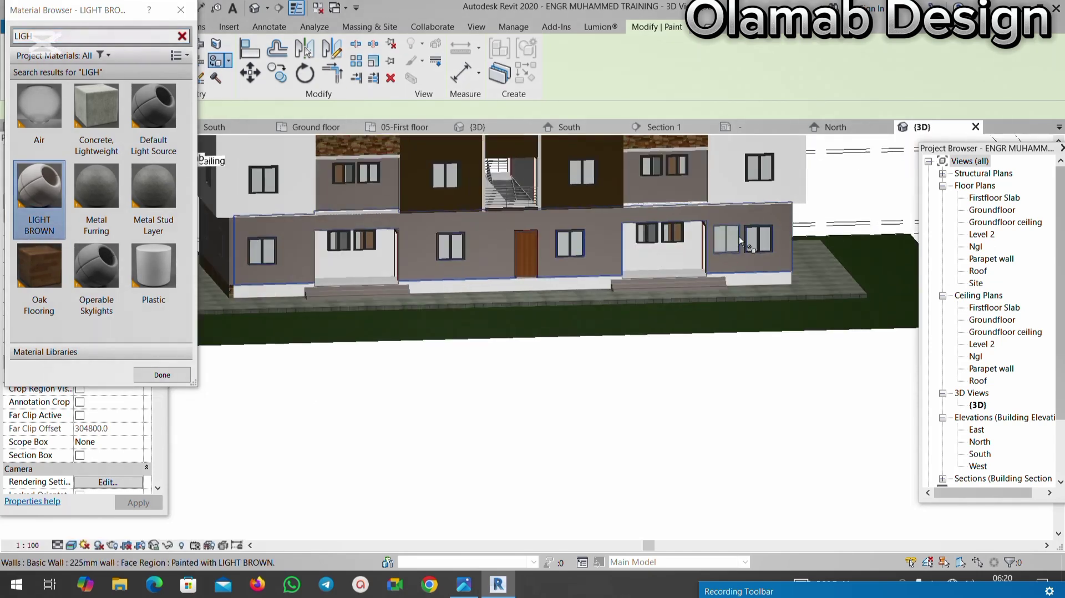
scroll(720, 245, "down", 1)
scroll(345, 235, "down", 2)
scroll(335, 249, "up", 2)
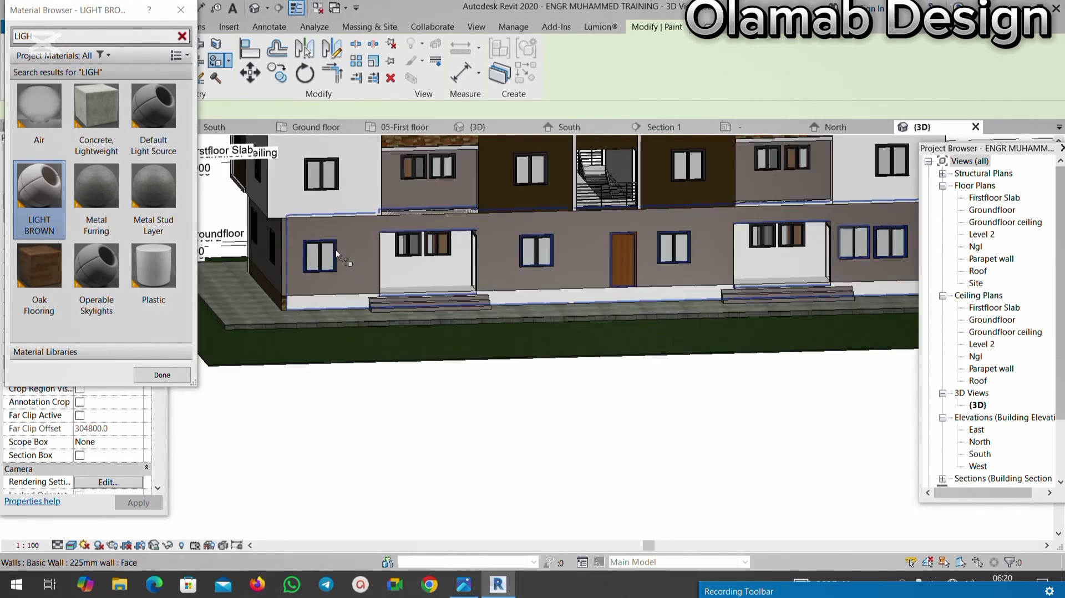
scroll(339, 284, "down", 2)
scroll(364, 275, "up", 1)
scroll(527, 243, "up", 2)
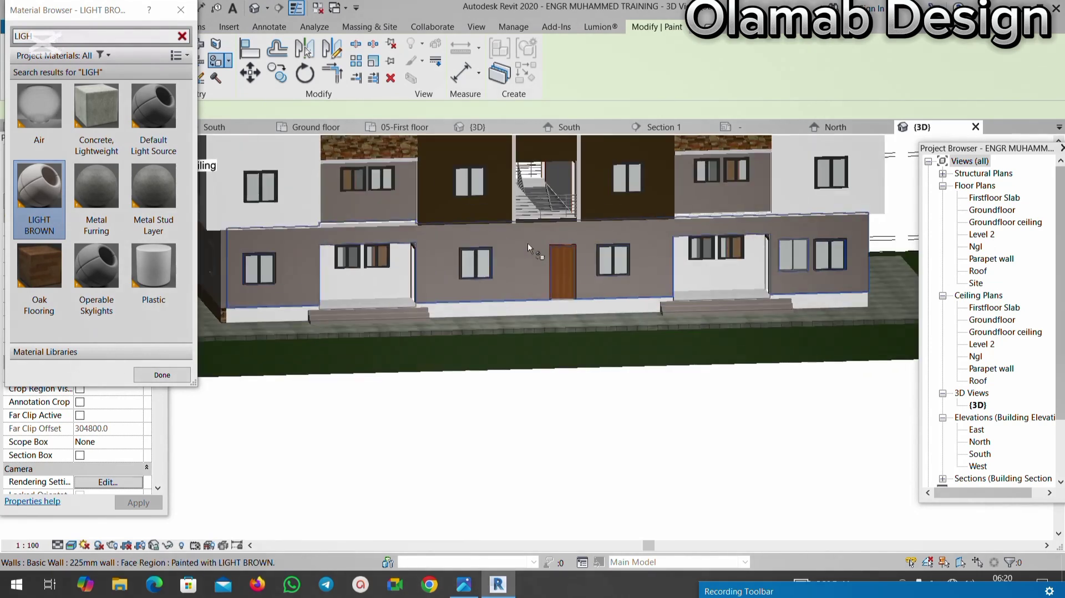
scroll(490, 272, "down", 3)
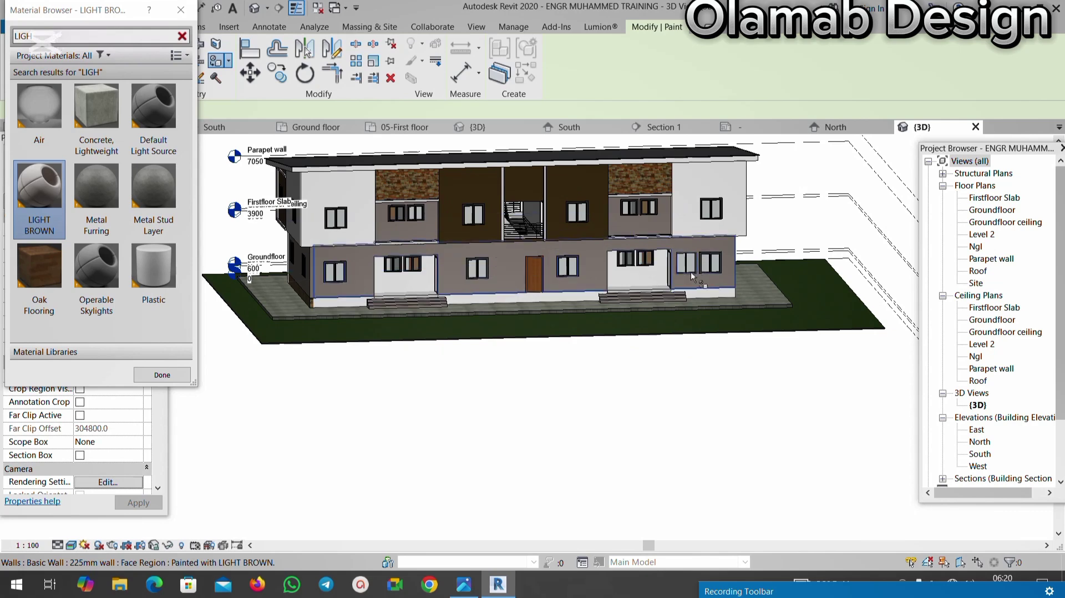
scroll(571, 191, "up", 2)
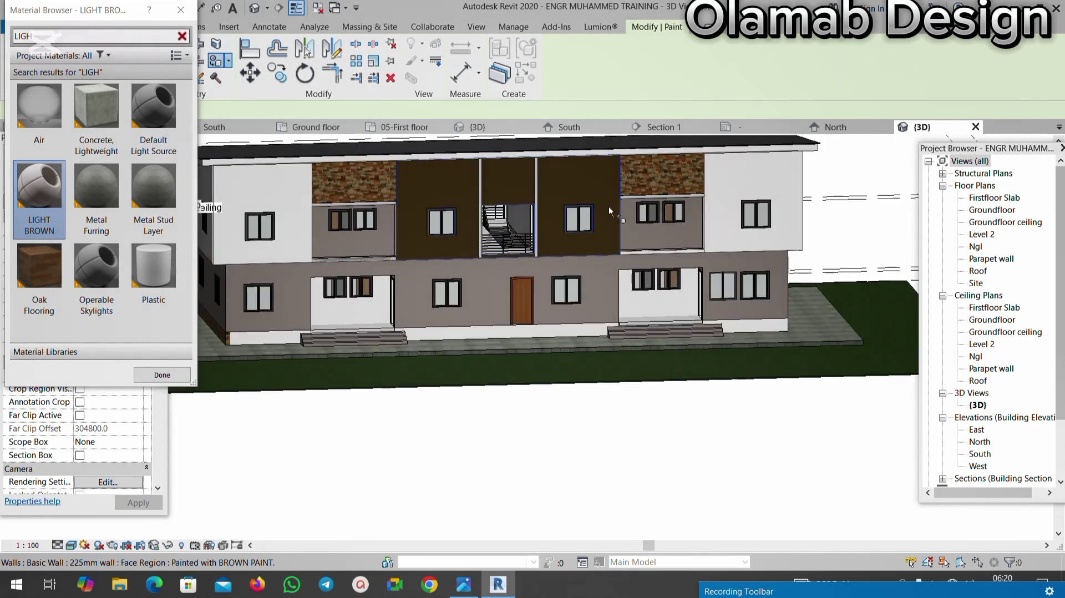
Step: Replace the Material Browser search text with 'BRIC' to find brick materials
scroll(548, 303, "down", 2)
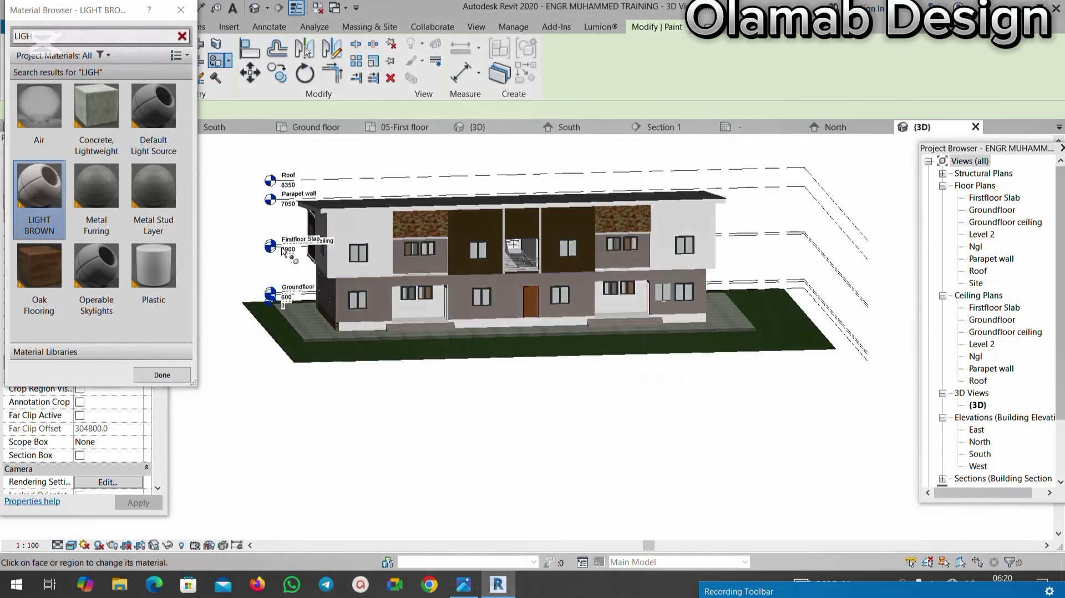
scroll(389, 324, "up", 4)
scroll(393, 317, "up", 2)
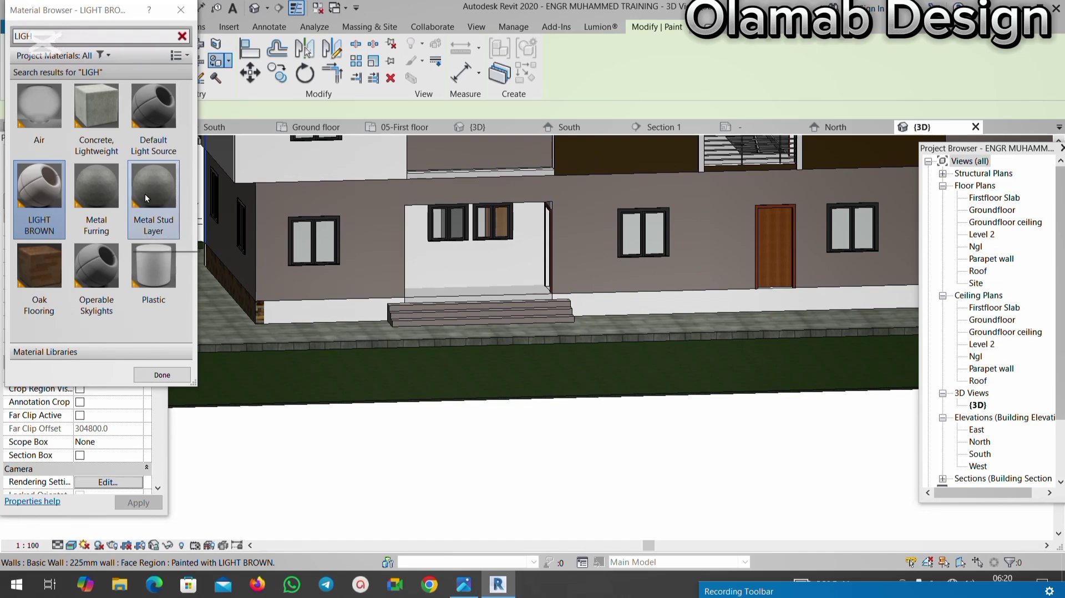
double_click(75, 37)
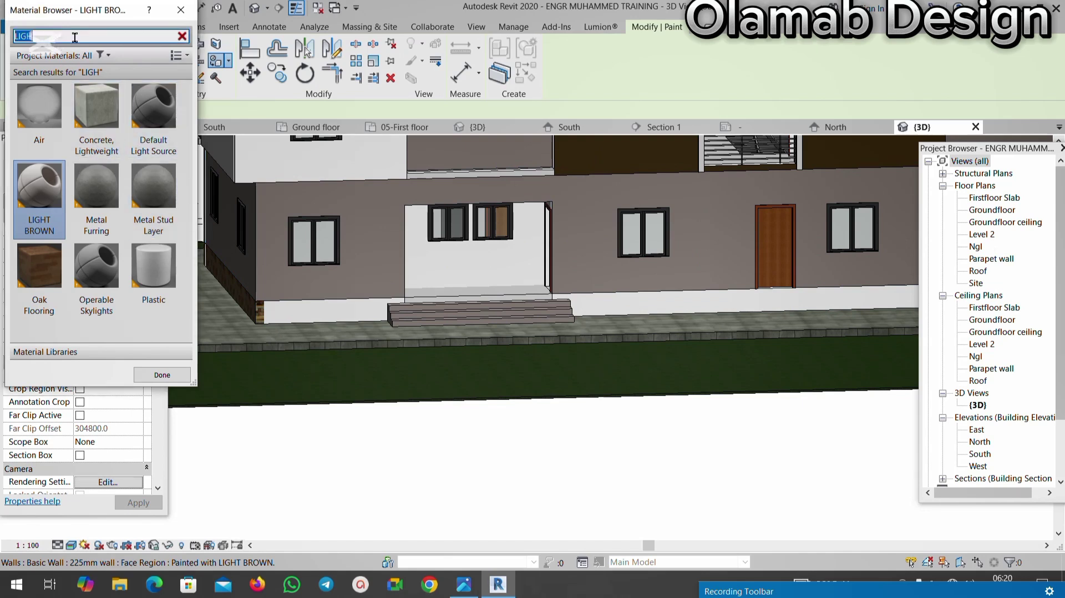
type("BR")
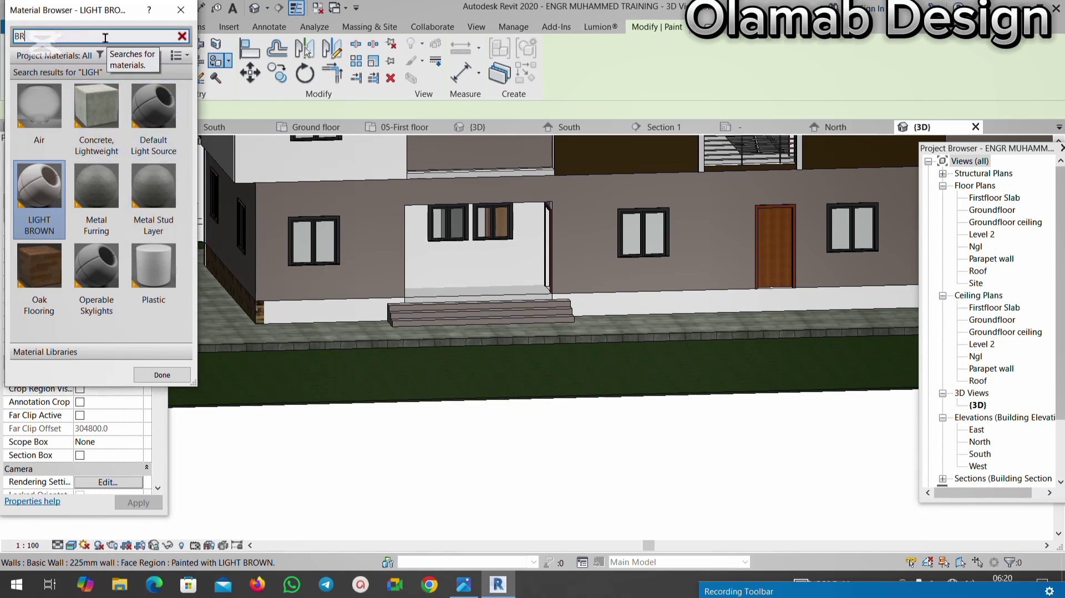
type("IC")
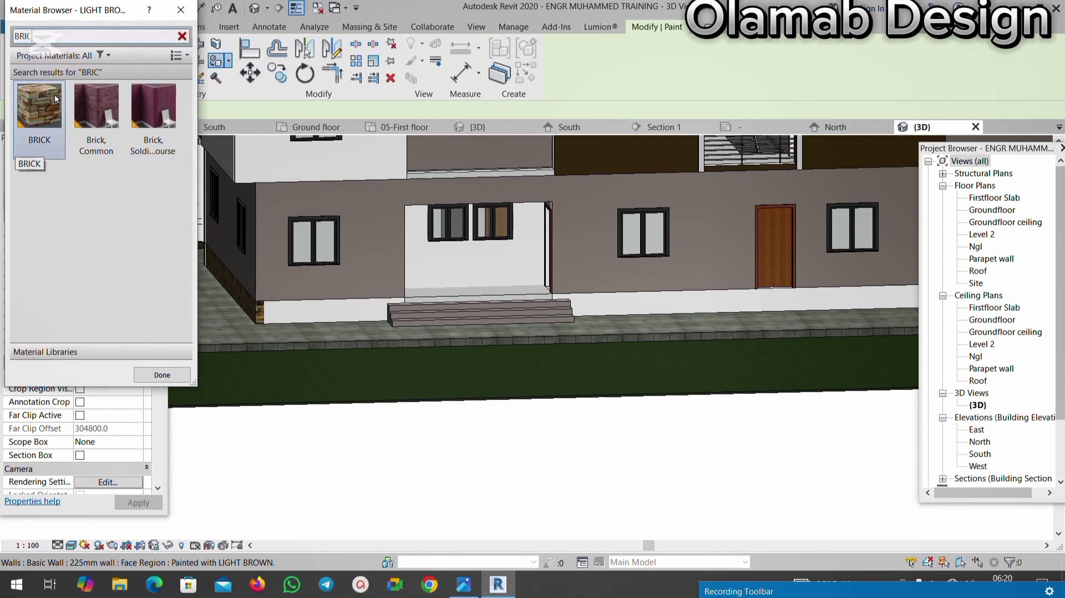
Step: Apply the BRICK material to the low base band regions of the ground-floor walls
left_click(31, 98)
scroll(286, 331, "up", 3)
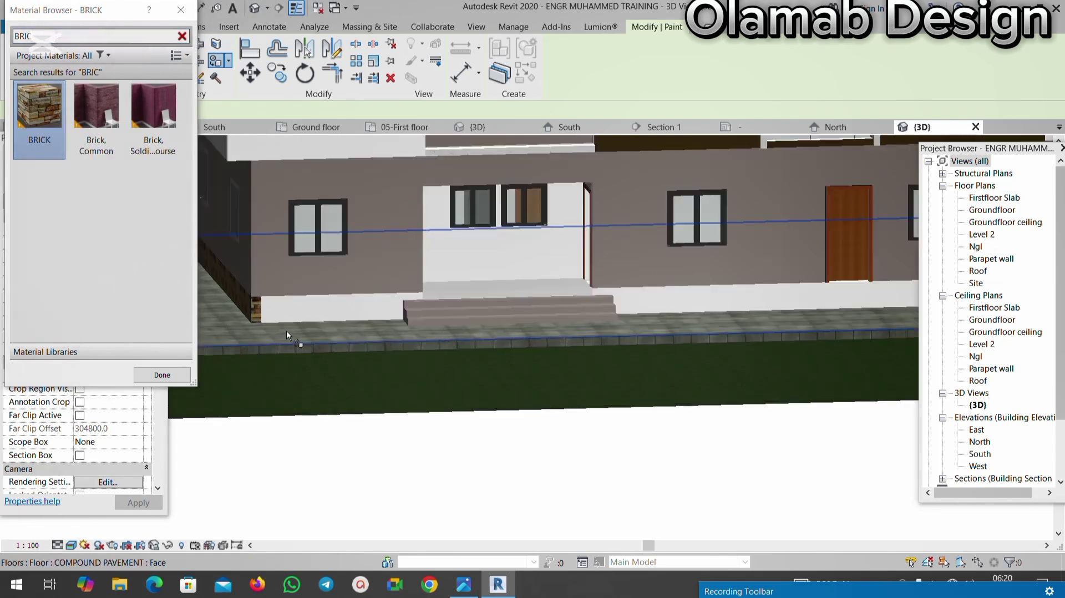
left_click(335, 304)
scroll(317, 298, "down", 5)
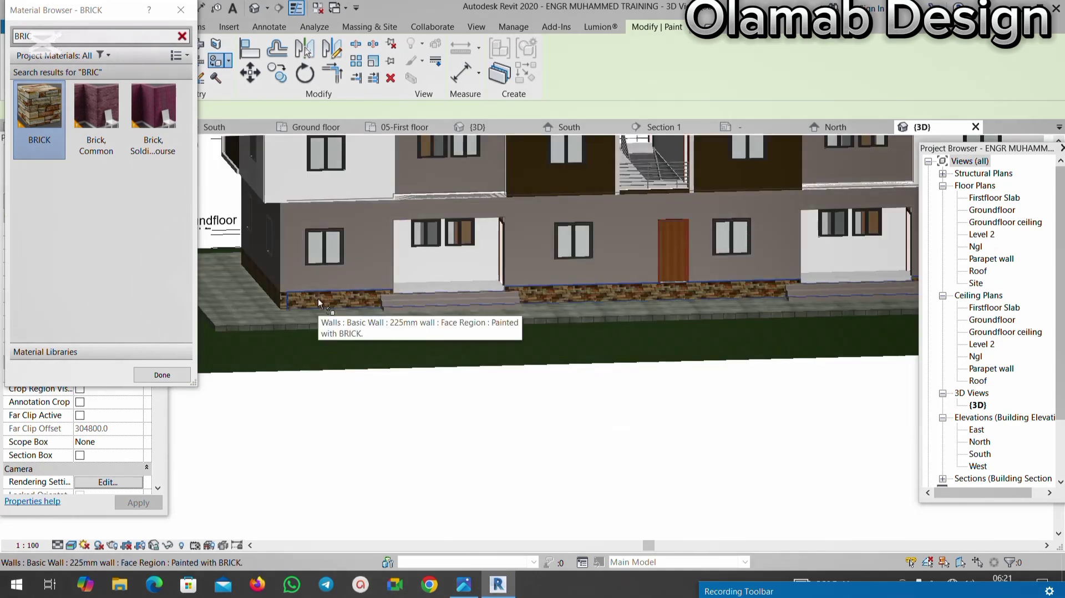
scroll(497, 285, "up", 3)
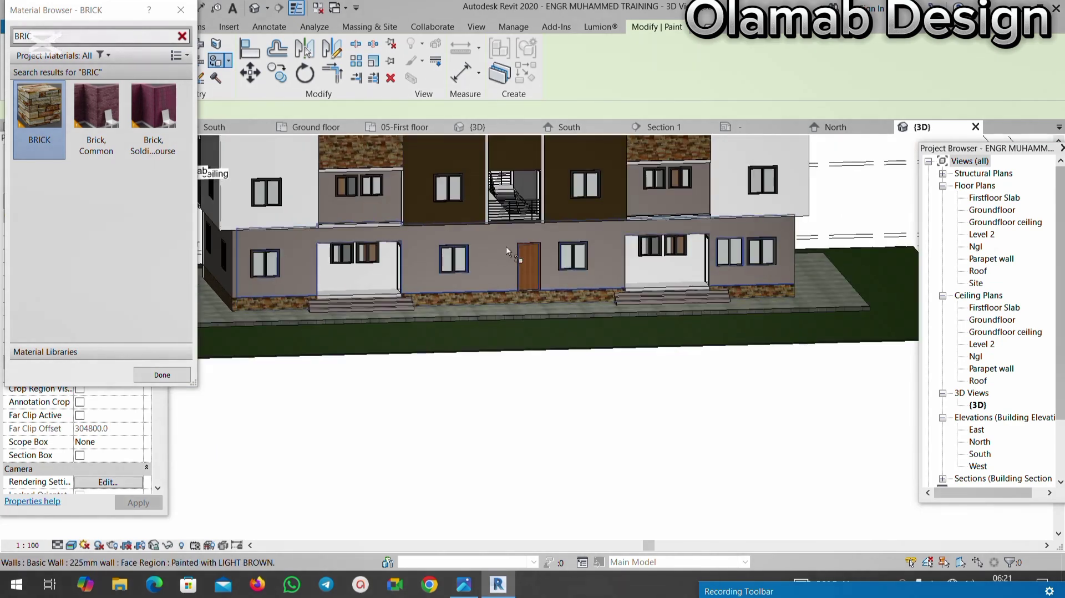
scroll(640, 286, "down", 3)
scroll(657, 265, "up", 5)
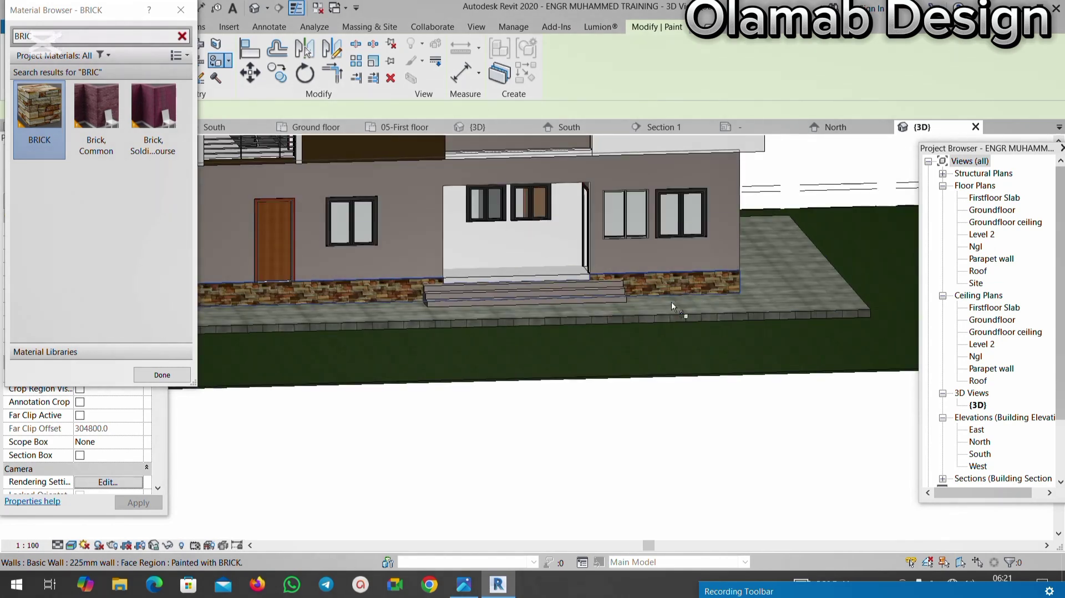
Step: Close the Material Browser, exit Paint, and orbit to the white ground-floor side wall
left_click(180, 10)
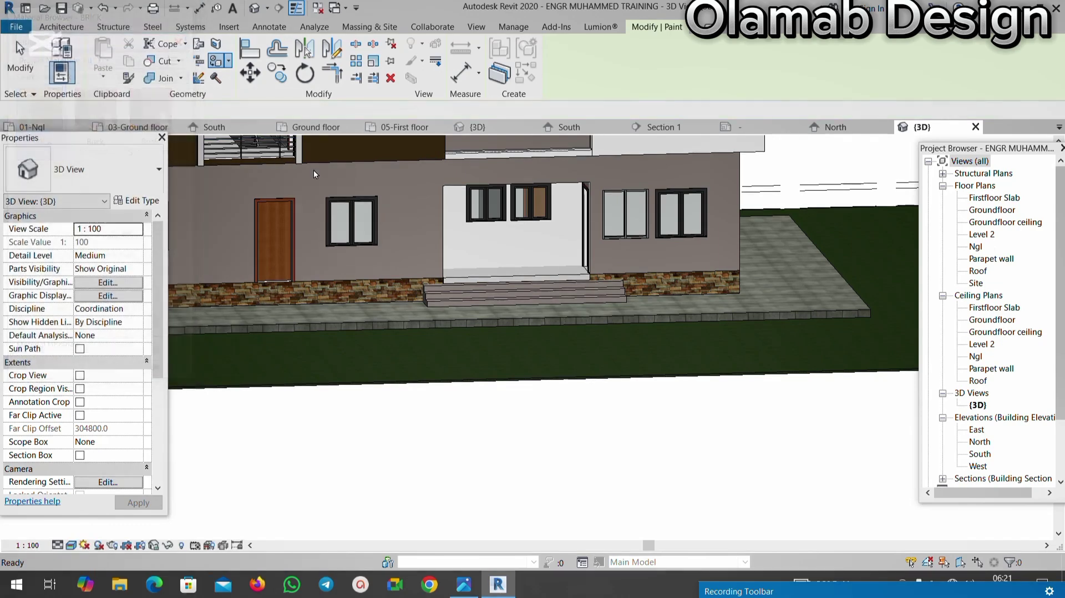
key("Escape")
scroll(557, 315, "down", 3)
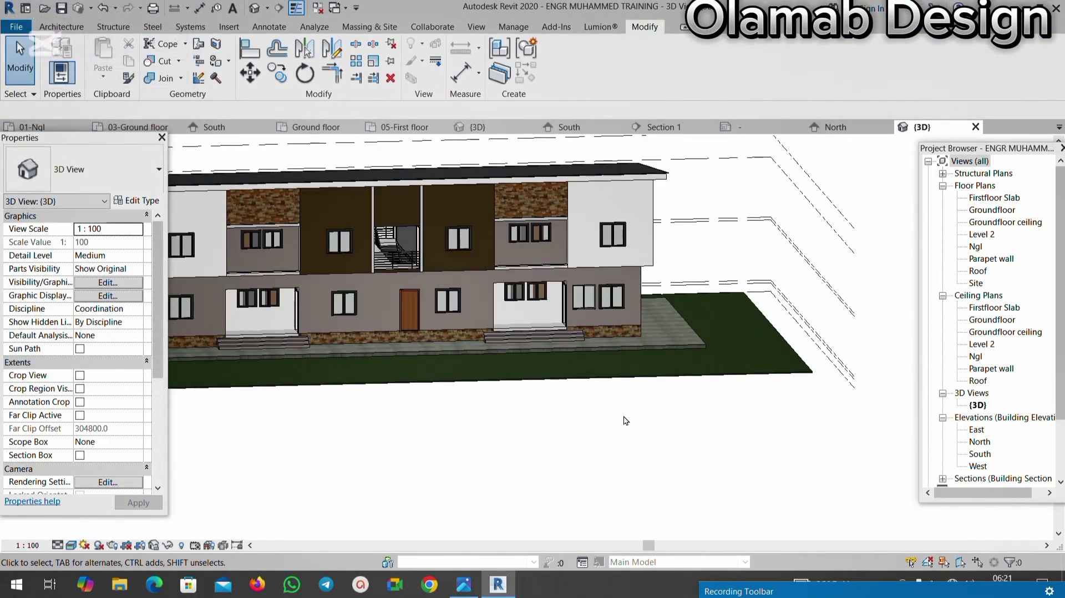
middle_click_drag(626, 419, 447, 411, "shift")
scroll(577, 355, "up", 5)
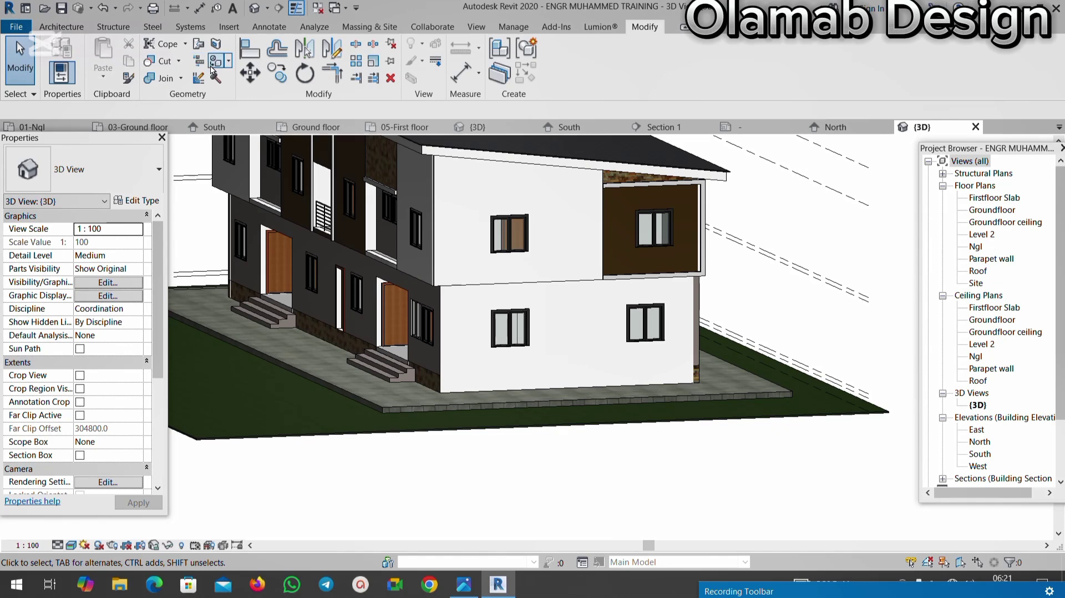
scroll(522, 391, "up", 2)
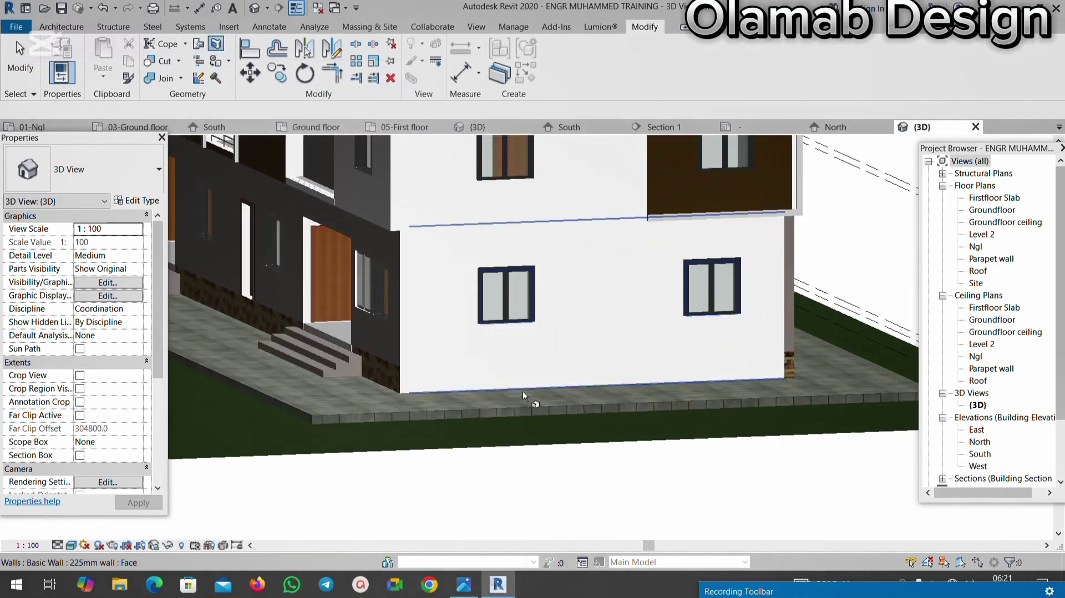
Step: Split the white side wall's face with a low line drawn corner to corner
left_click(526, 377)
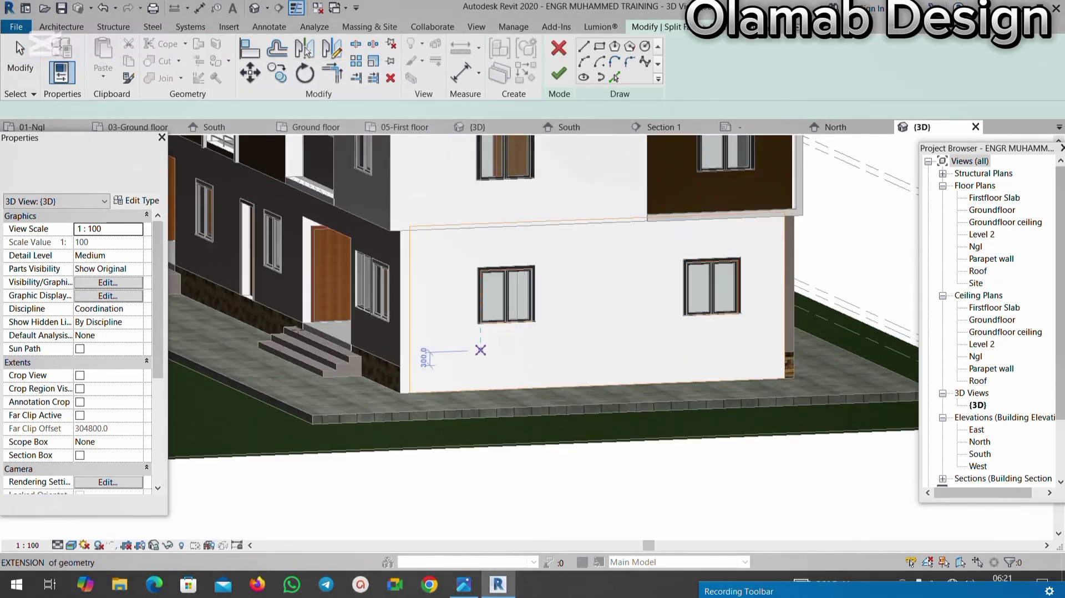
scroll(476, 350, "down", 3)
scroll(372, 265, "up", 3)
left_click(369, 256)
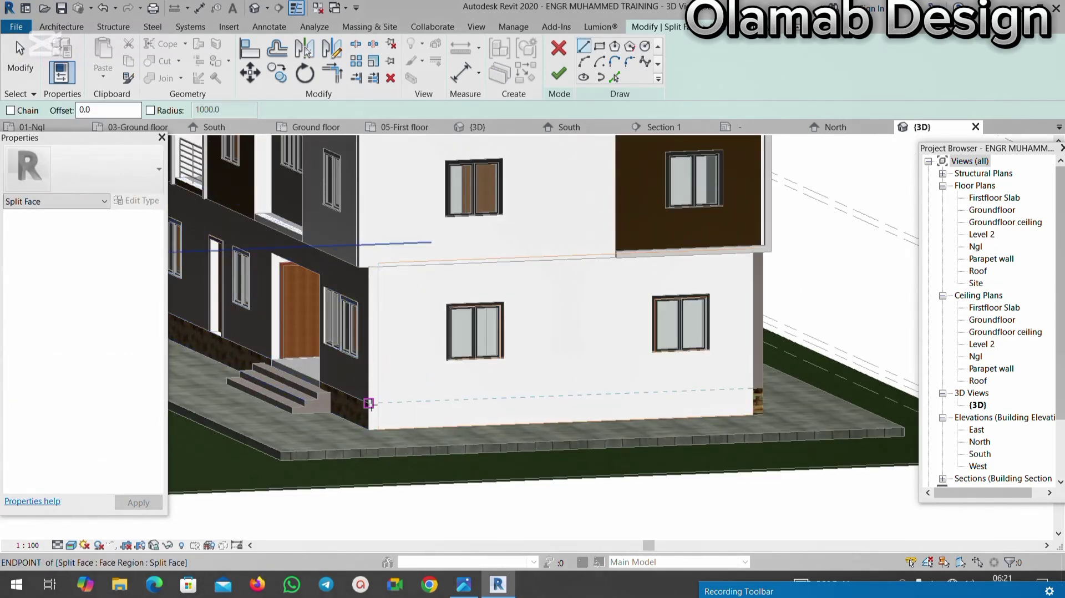
left_click(745, 242)
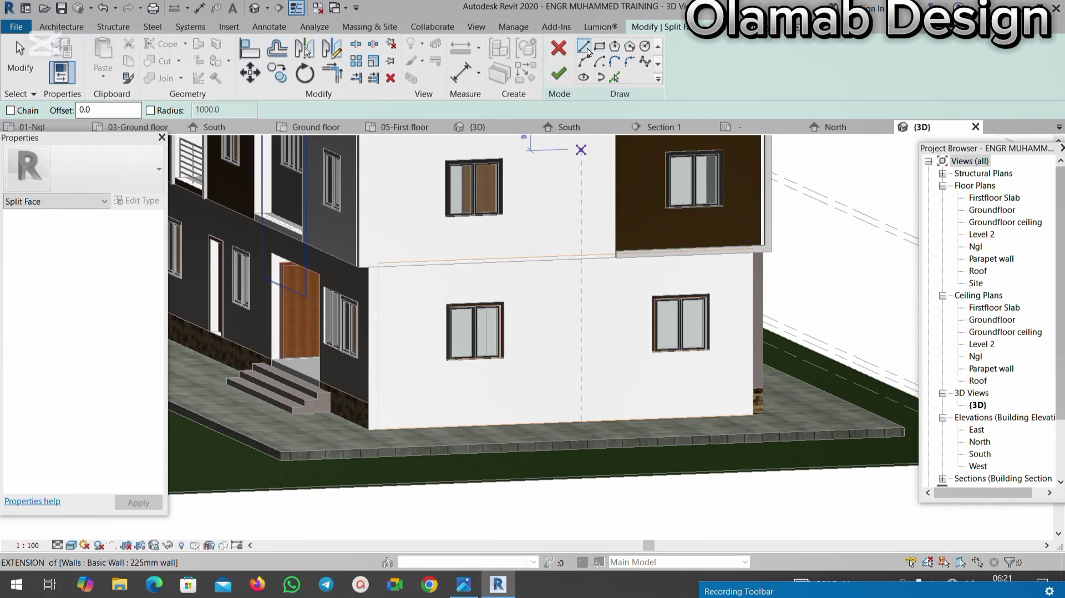
scroll(388, 413, "up", 5)
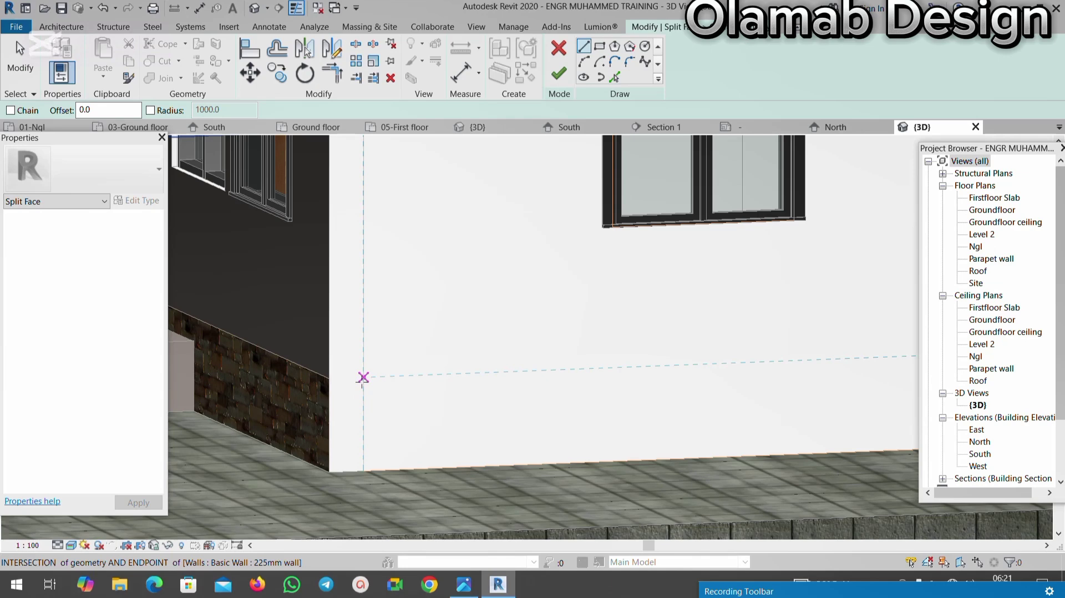
left_click(363, 378)
scroll(333, 382, "down", 5)
scroll(552, 371, "up", 5)
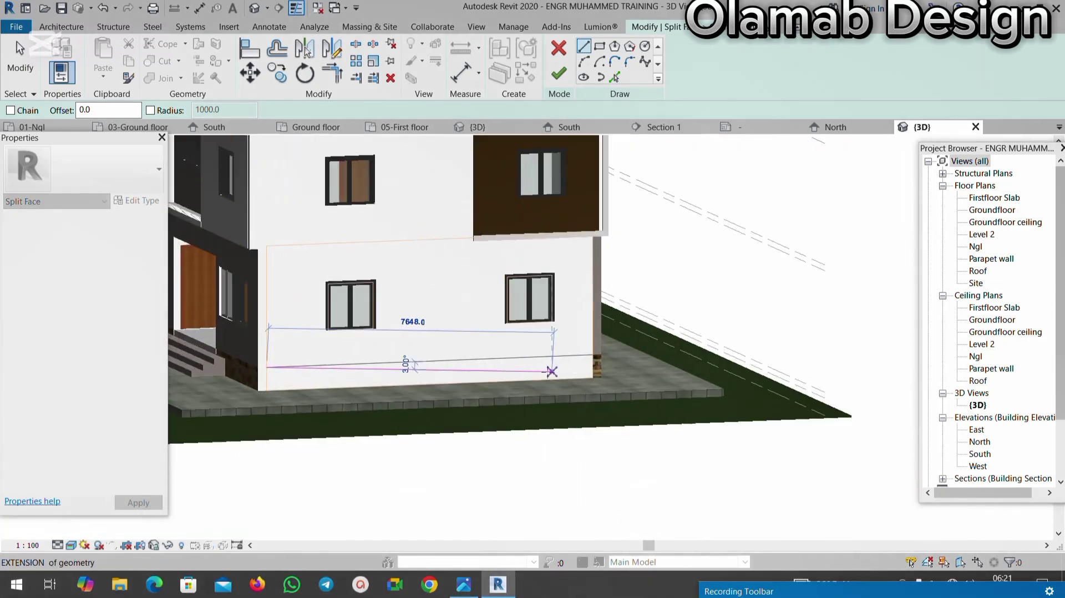
left_click(628, 342)
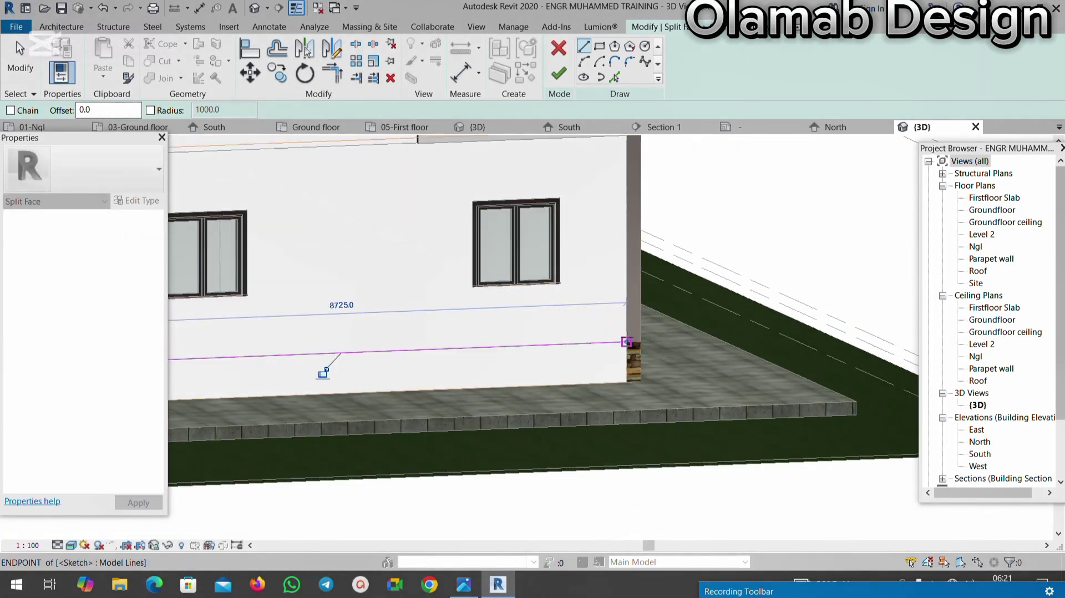
scroll(457, 358, "down", 3)
left_click(559, 73)
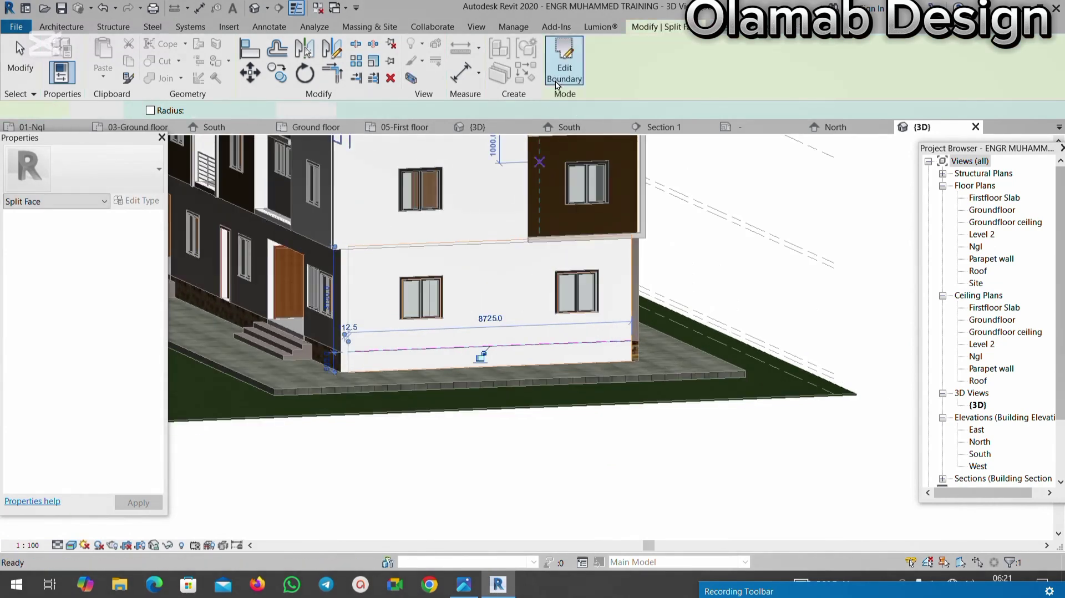
Step: Paint the side wall's lower split region with the BRICK material
scroll(364, 281, "up", 3)
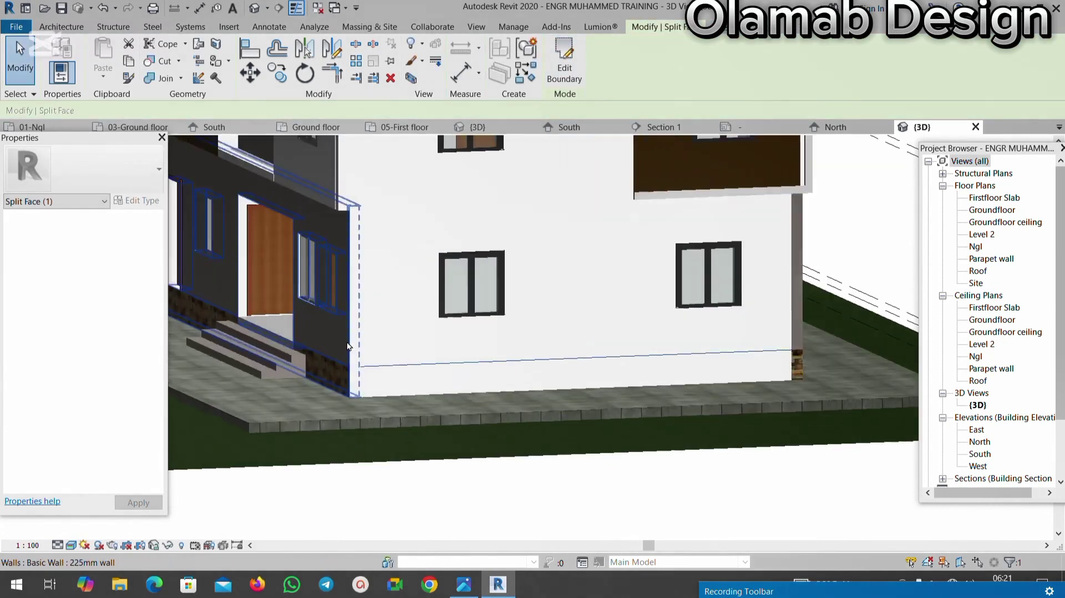
scroll(364, 281, "down", 3)
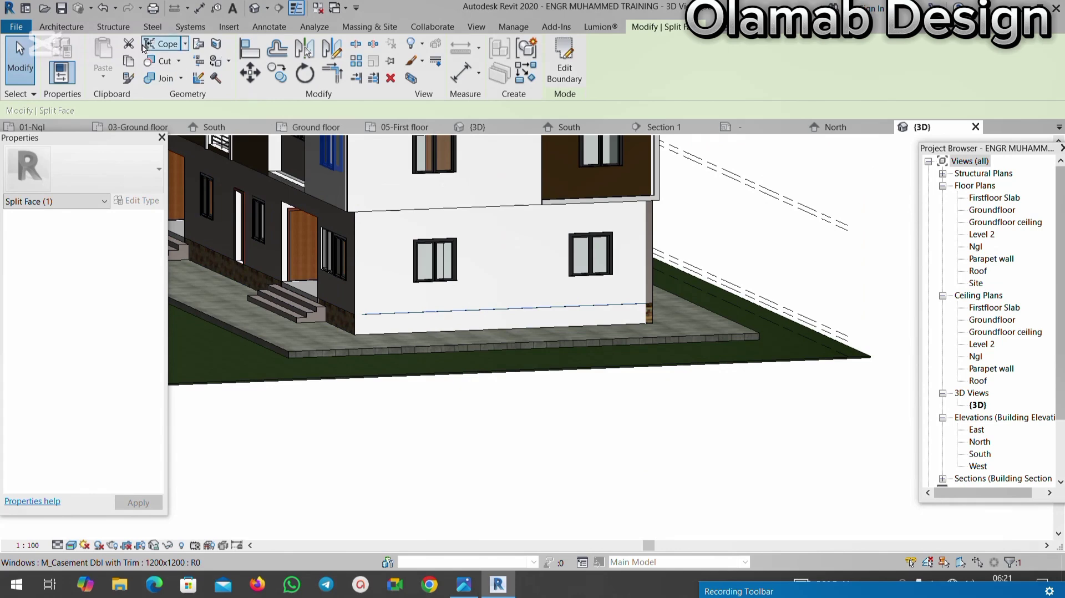
left_click(212, 61)
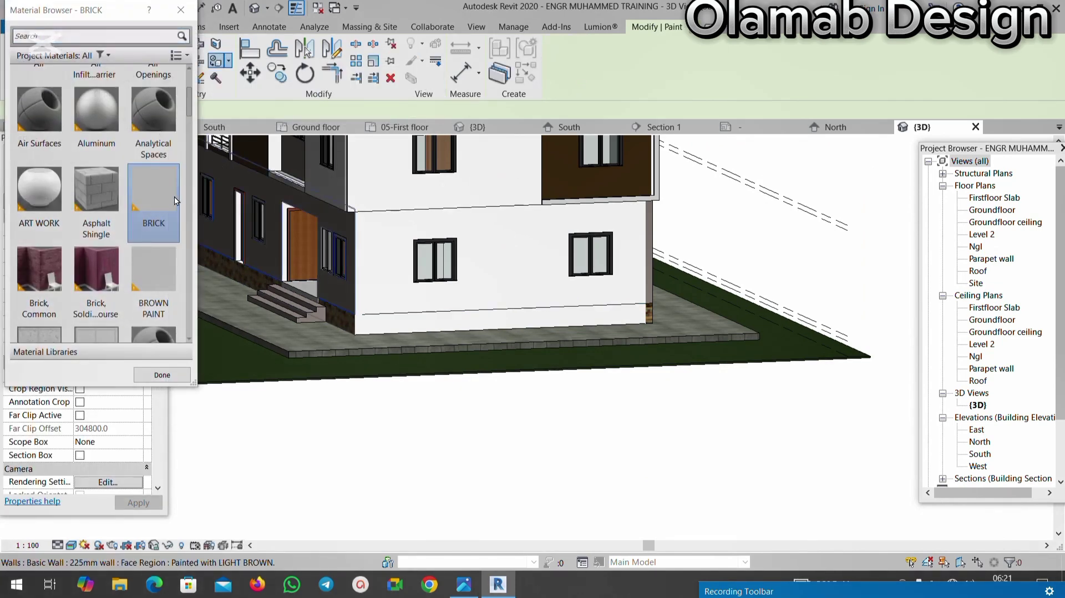
scroll(423, 332, "up", 2)
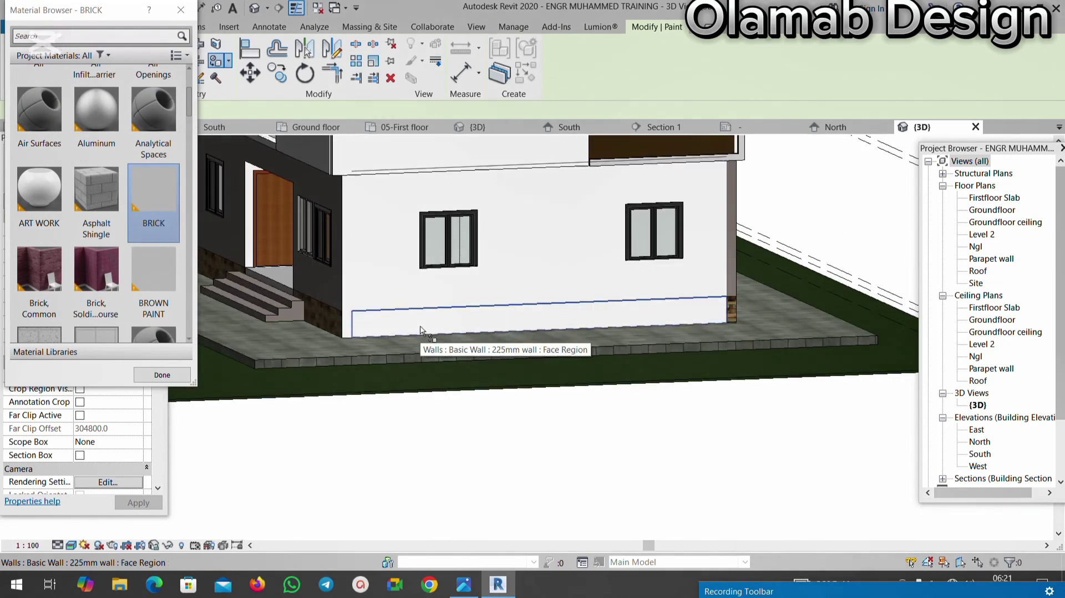
left_click(461, 323)
scroll(340, 332, "up", 4)
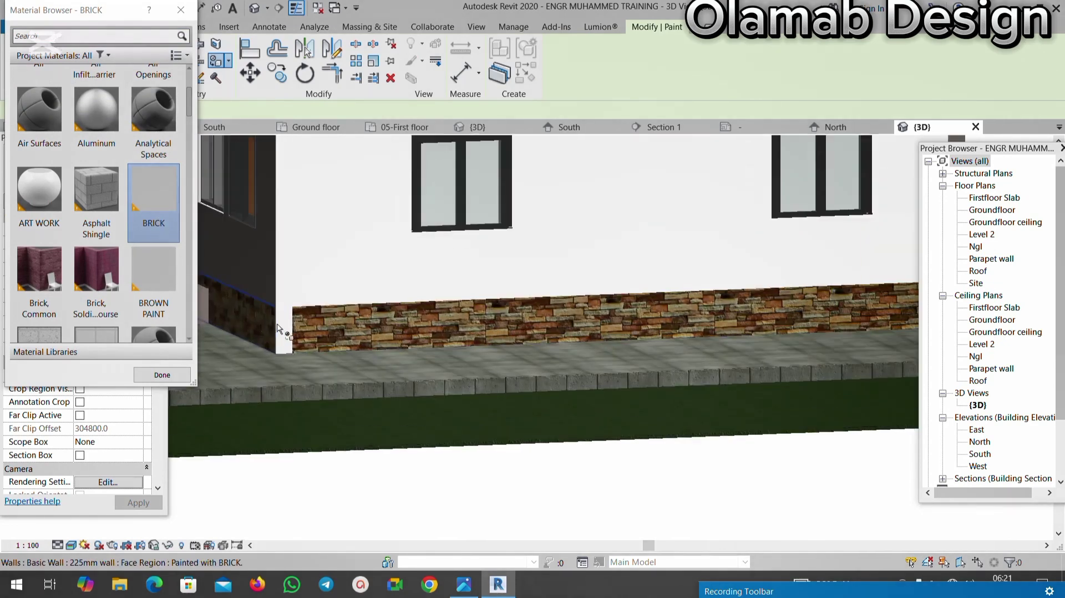
scroll(289, 332, "down", 3)
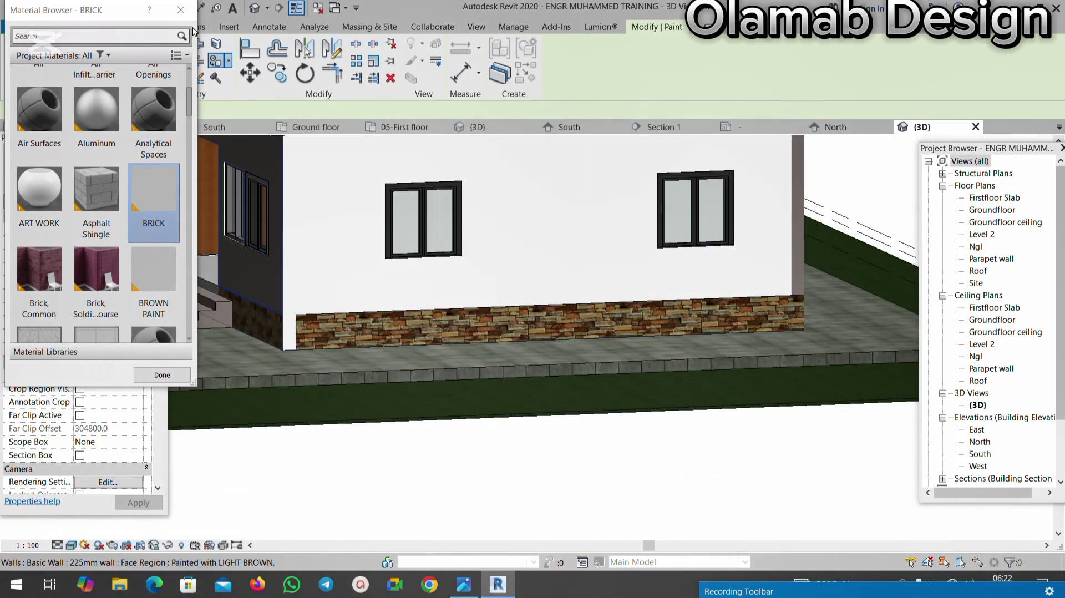
key("Escape")
Step: Orbit to the entrance side and select the narrow wall-end face for Split Face
left_click(217, 46)
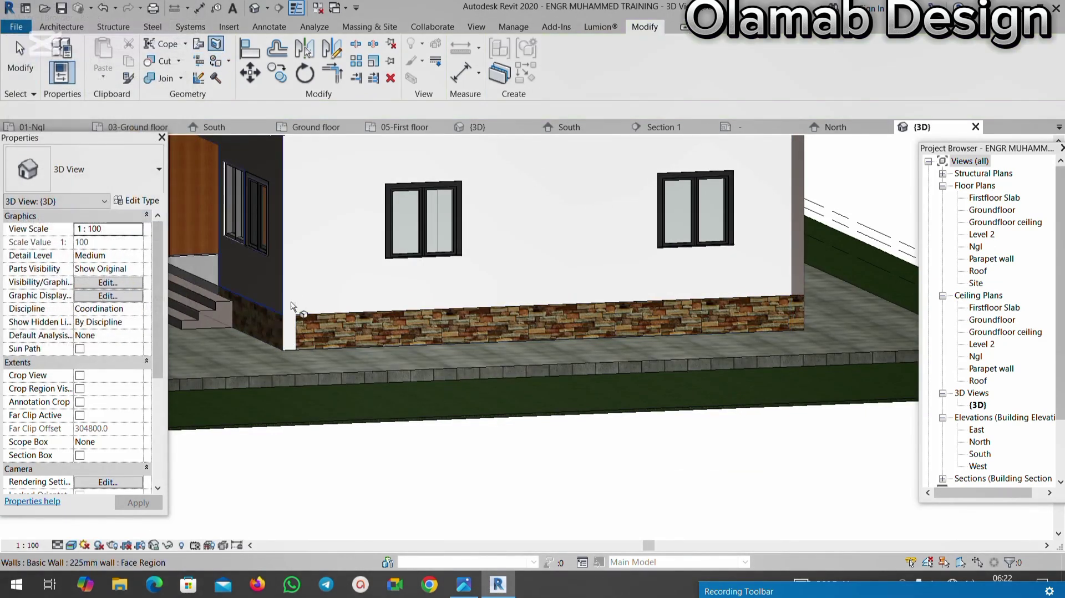
middle_click_drag(326, 354, 296, 305, "shift")
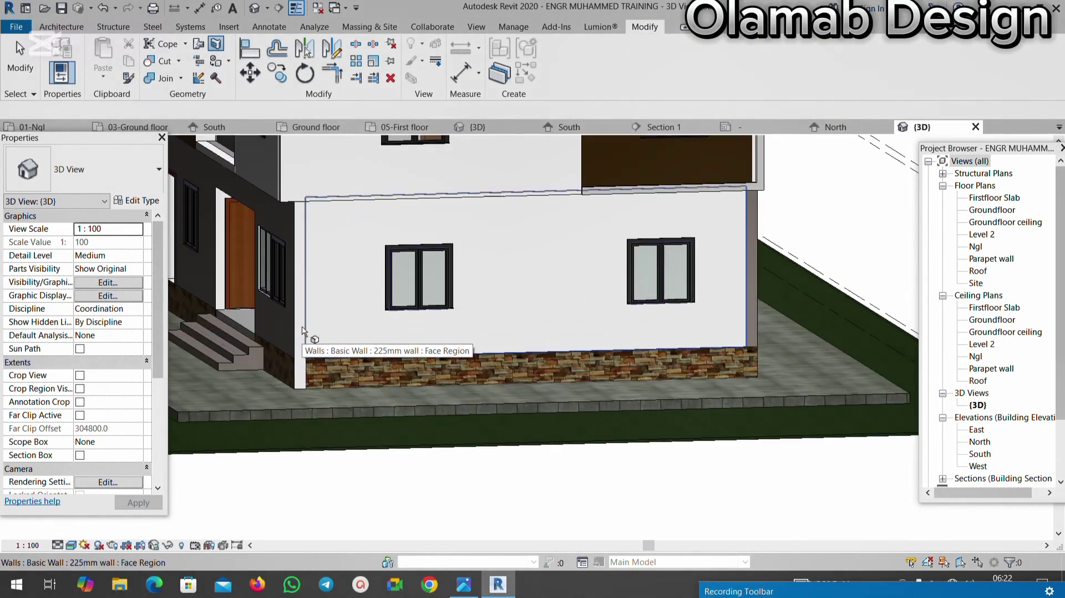
scroll(362, 356, "down", 2)
scroll(361, 356, "up", 5)
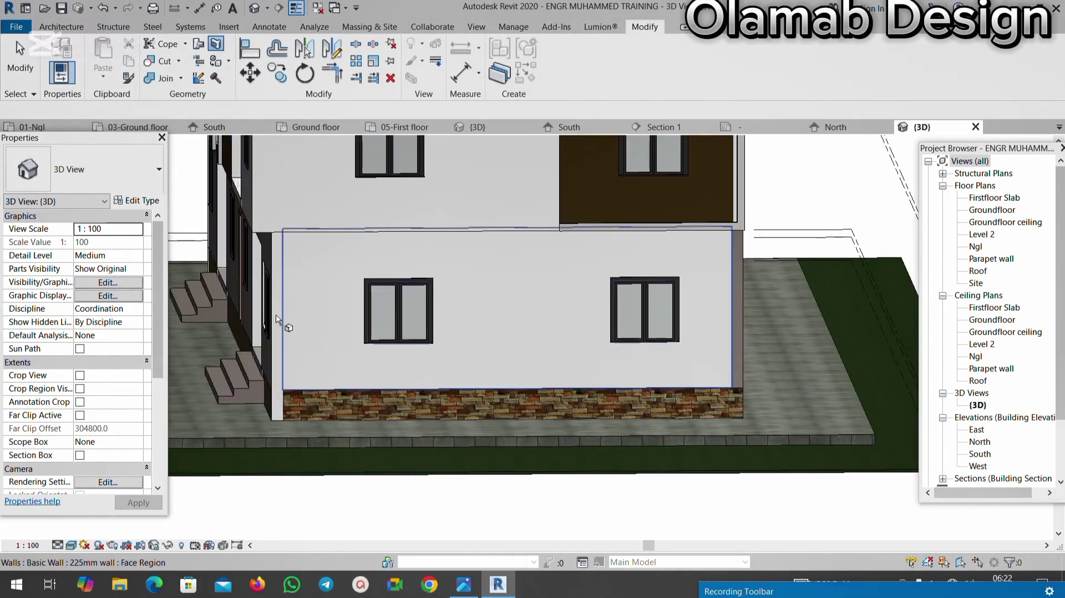
scroll(268, 414, "up", 2)
left_click(278, 422)
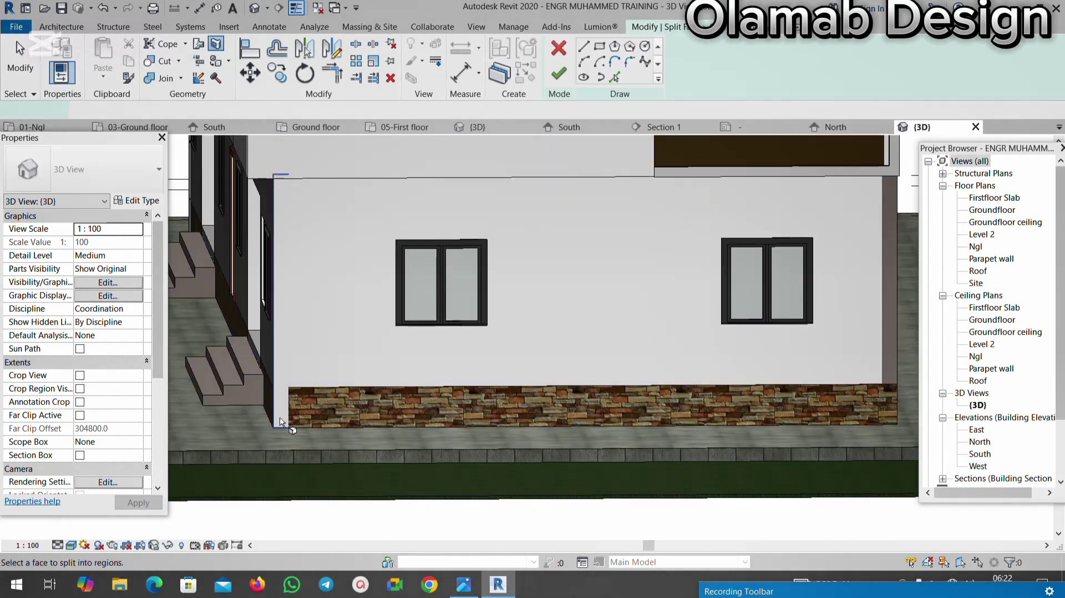
Step: Sketch a split line across the wall end at the brick band's height and finish
scroll(281, 306, "up", 2)
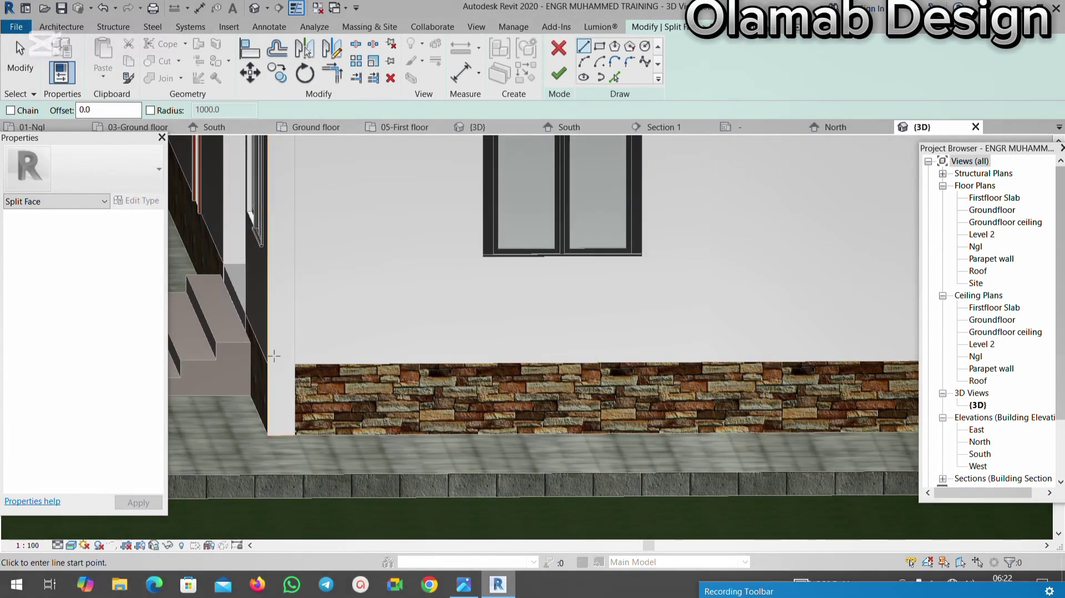
scroll(333, 351, "up", 2)
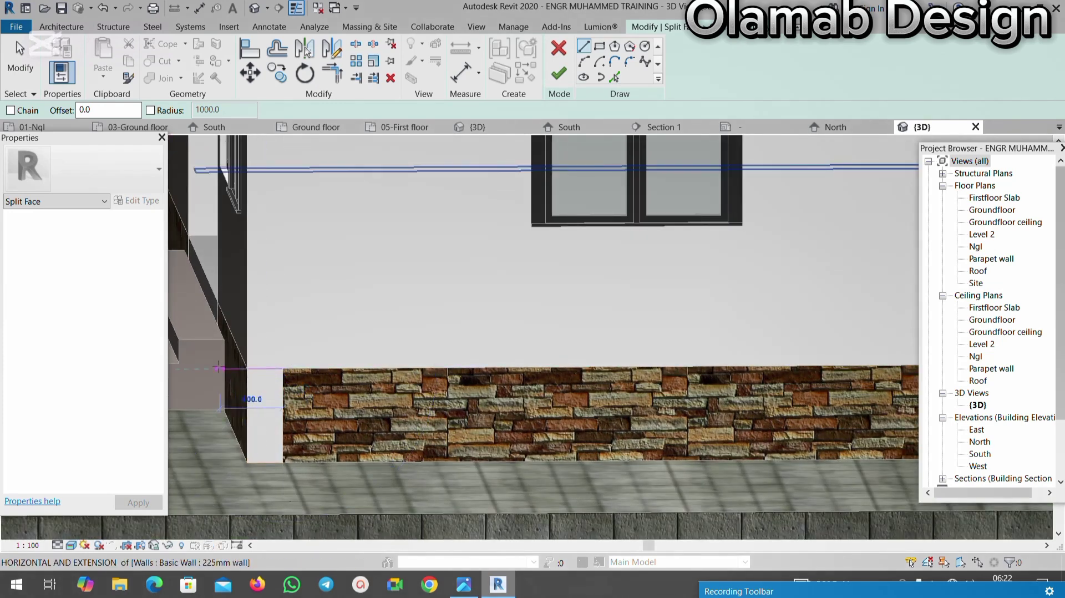
left_click(282, 368)
left_click(247, 368)
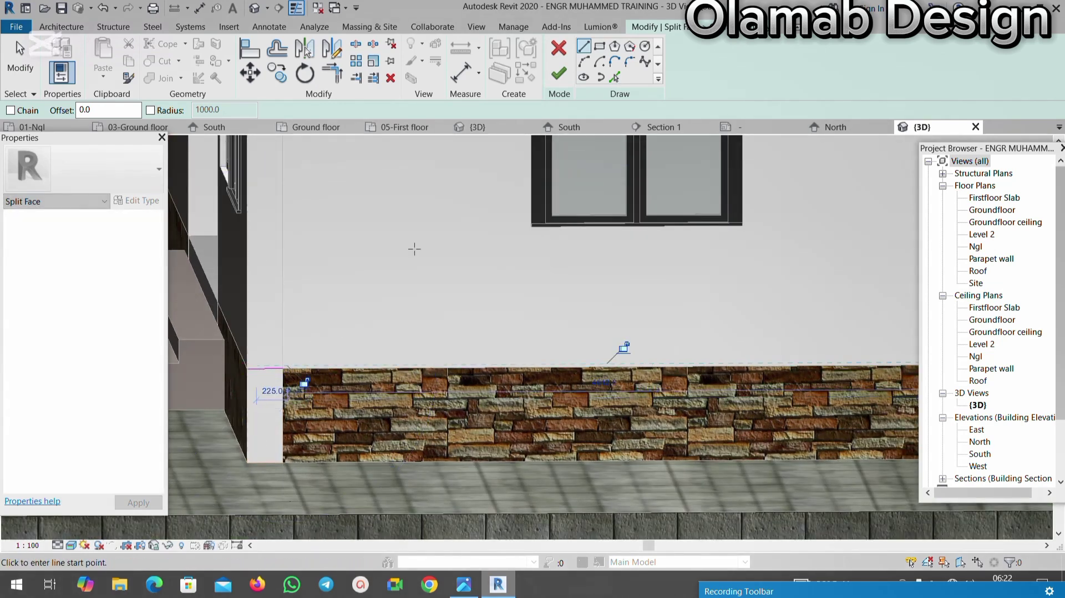
scroll(314, 350, "down", 1)
left_click(558, 74)
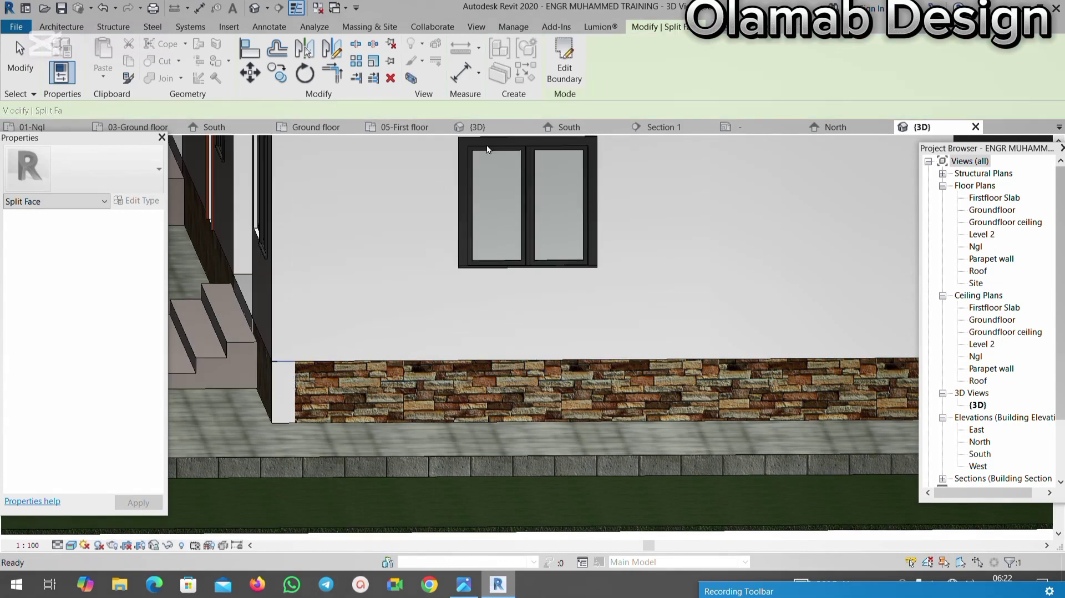
scroll(272, 365, "up", 2)
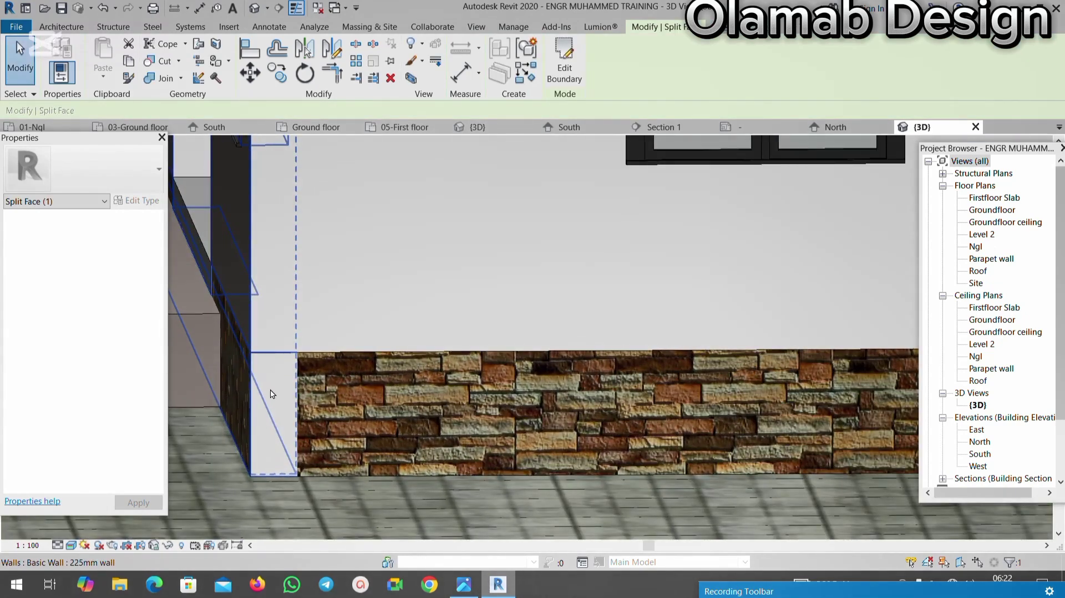
scroll(305, 333, "down", 2)
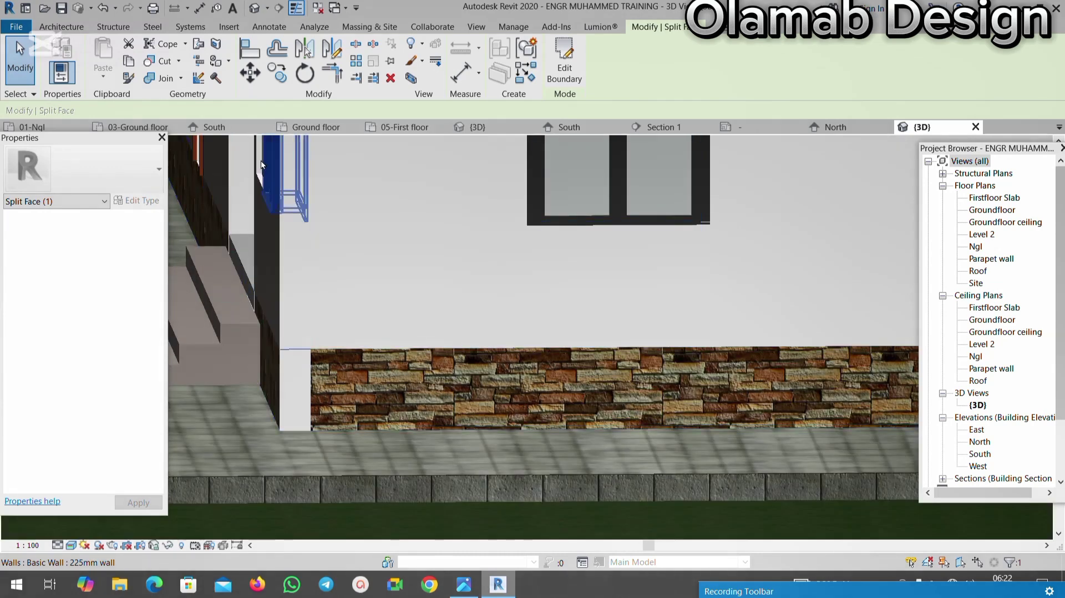
Step: Paint the small split-off corner region with BRICK to continue the plinth
left_click(214, 61)
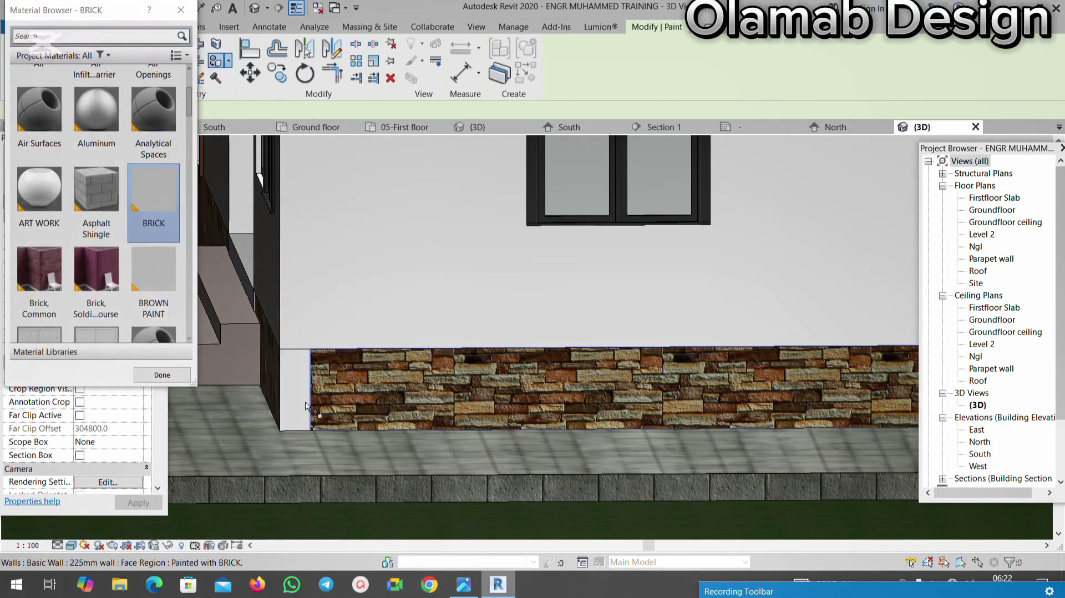
scroll(292, 380, "up", 2)
left_click(288, 377)
scroll(286, 388, "down", 4)
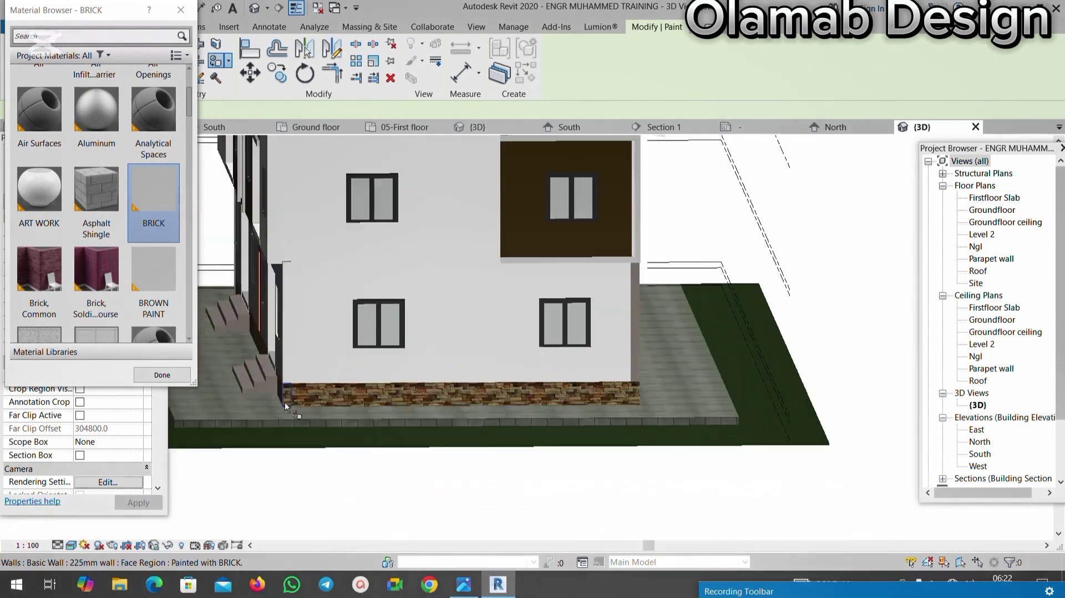
scroll(438, 333, "up", 3)
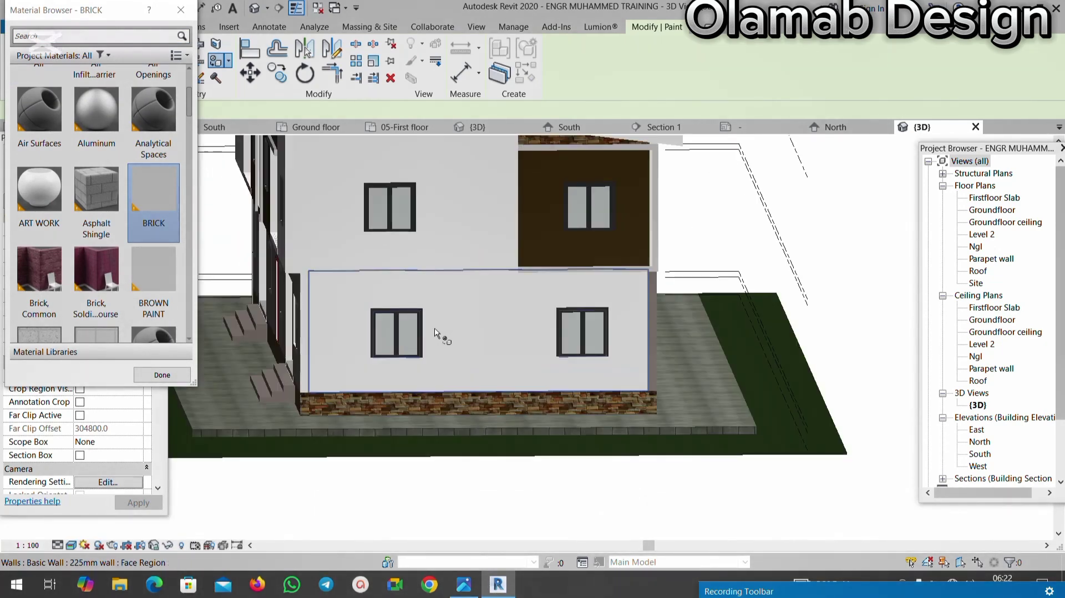
scroll(435, 372, "down", 3)
middle_click_drag(435, 373, 548, 299, "shift")
scroll(560, 302, "up", 2)
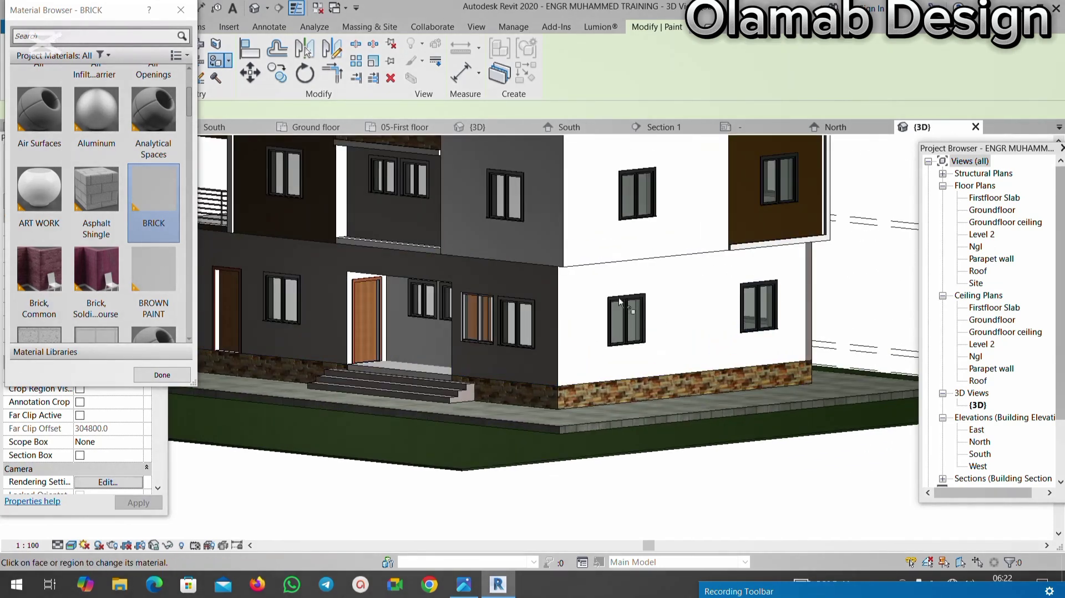
Step: Search materials for 'LI' and paint the white ground-floor wall LIGHT BROWN
scroll(110, 86, "up", 2)
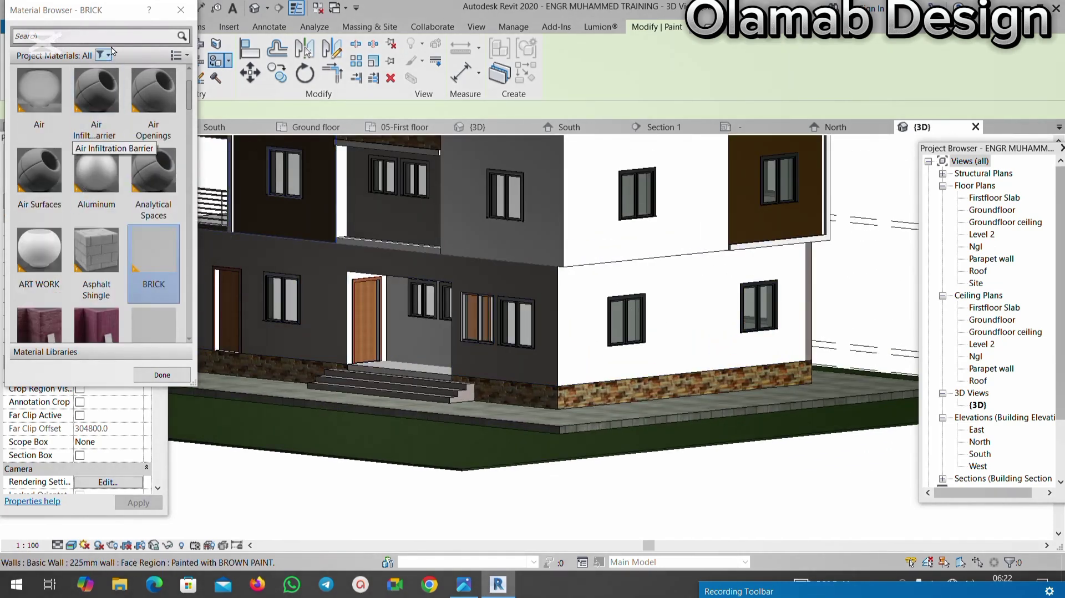
left_click(114, 37)
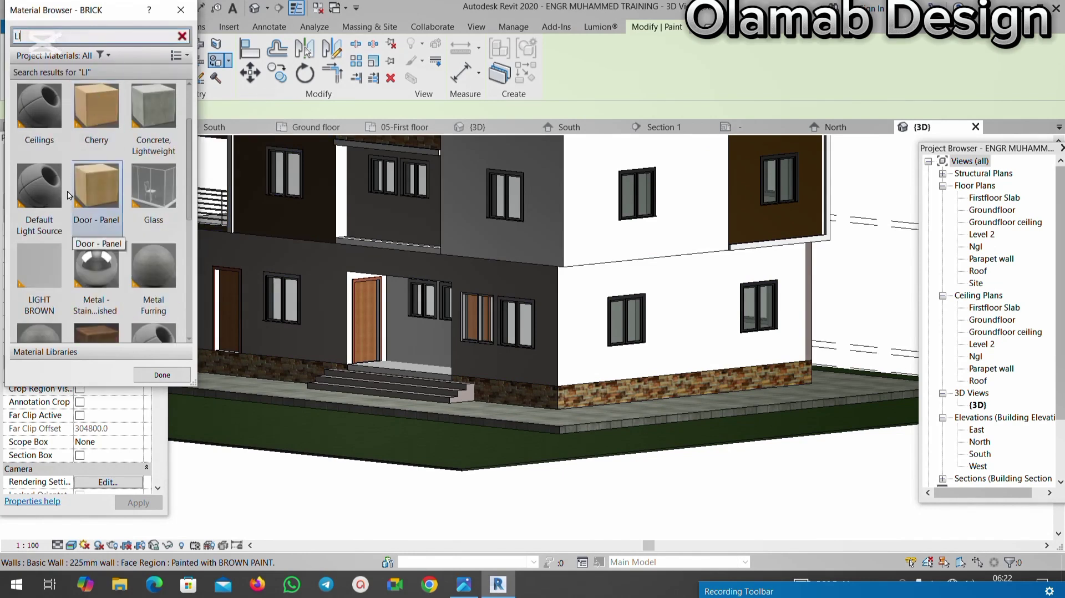
left_click(50, 259)
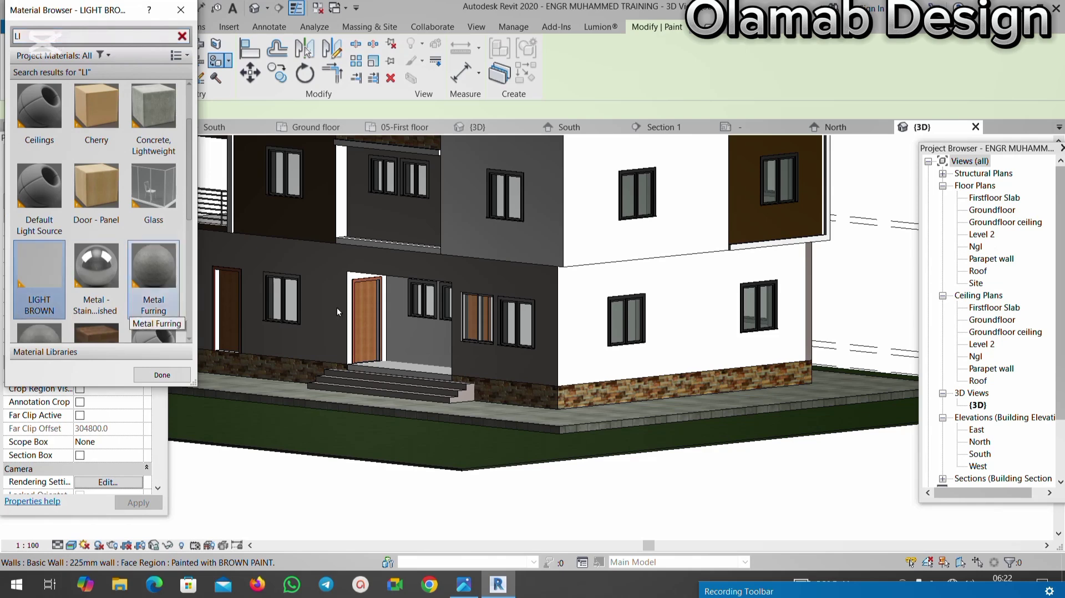
left_click(688, 336)
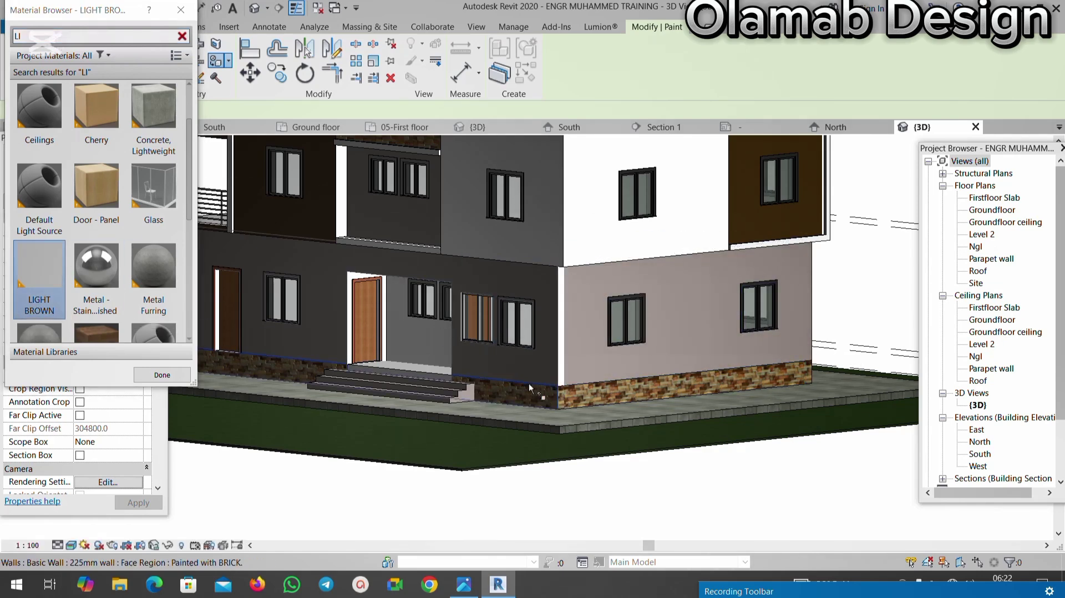
scroll(602, 336, "up", 5)
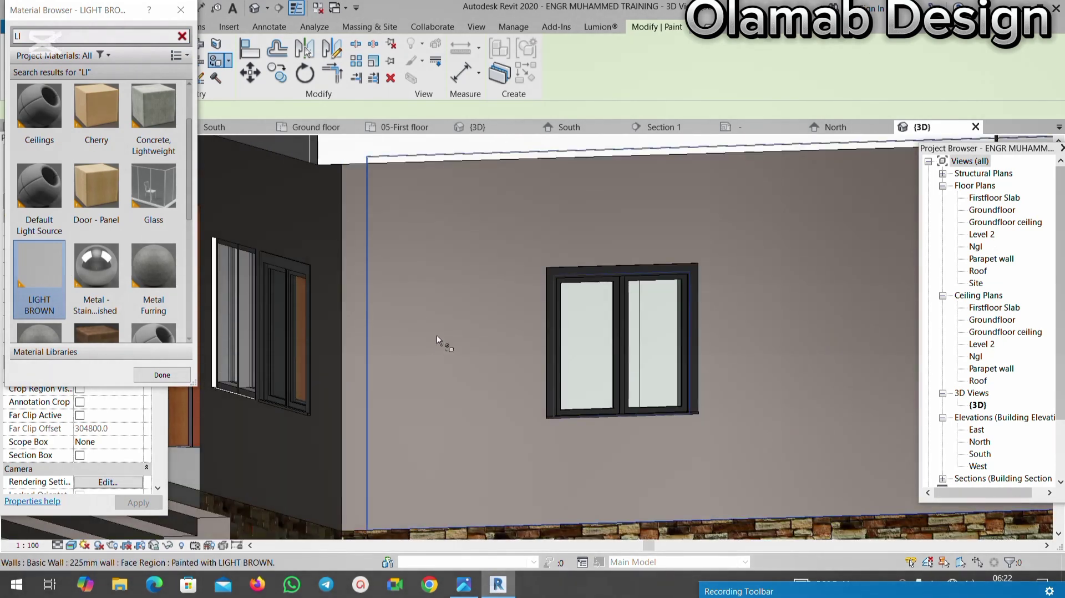
scroll(455, 349, "down", 5)
scroll(472, 365, "down", 3)
Step: Orbit the house toward the front to review the painted walls
middle_click_drag(472, 365, 655, 403, "shift")
scroll(347, 436, "up", 3)
scroll(654, 403, "up", 6)
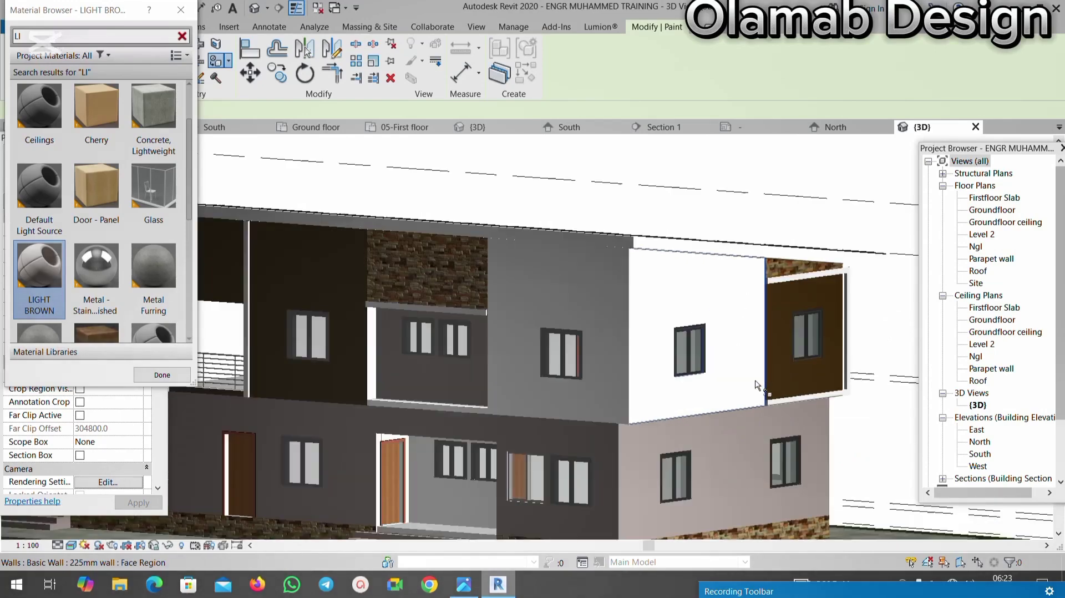
scroll(688, 317, "down", 4)
mouse_move(435, 388)
middle_mouse_down("shift")
mouse_move(402, 390)
mouse_move(450, 390)
middle_mouse_up("shift")
scroll(646, 411, "up", 4)
scroll(645, 410, "up", 6)
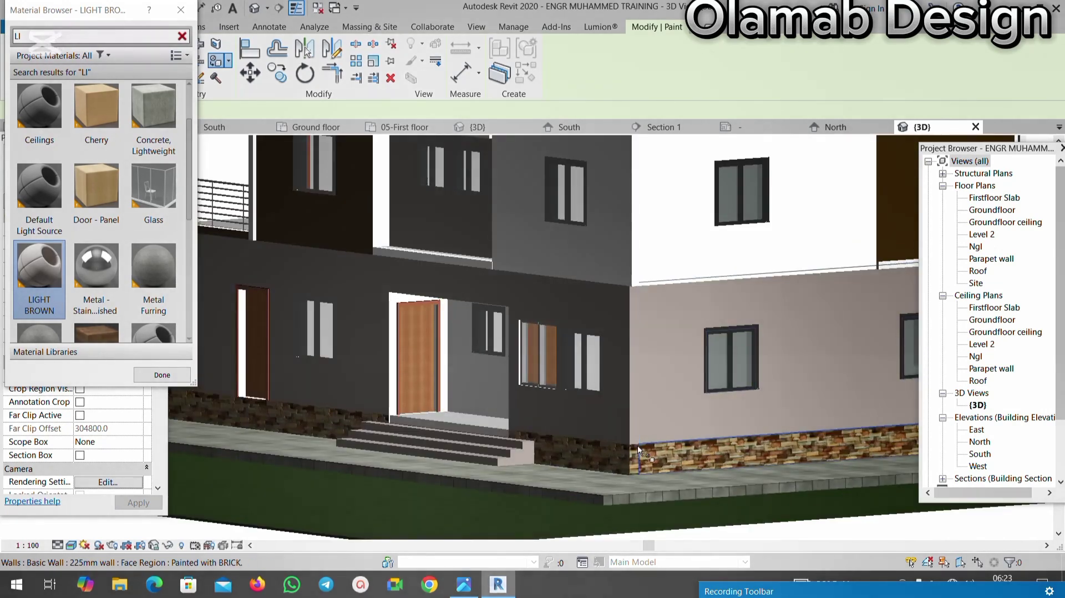